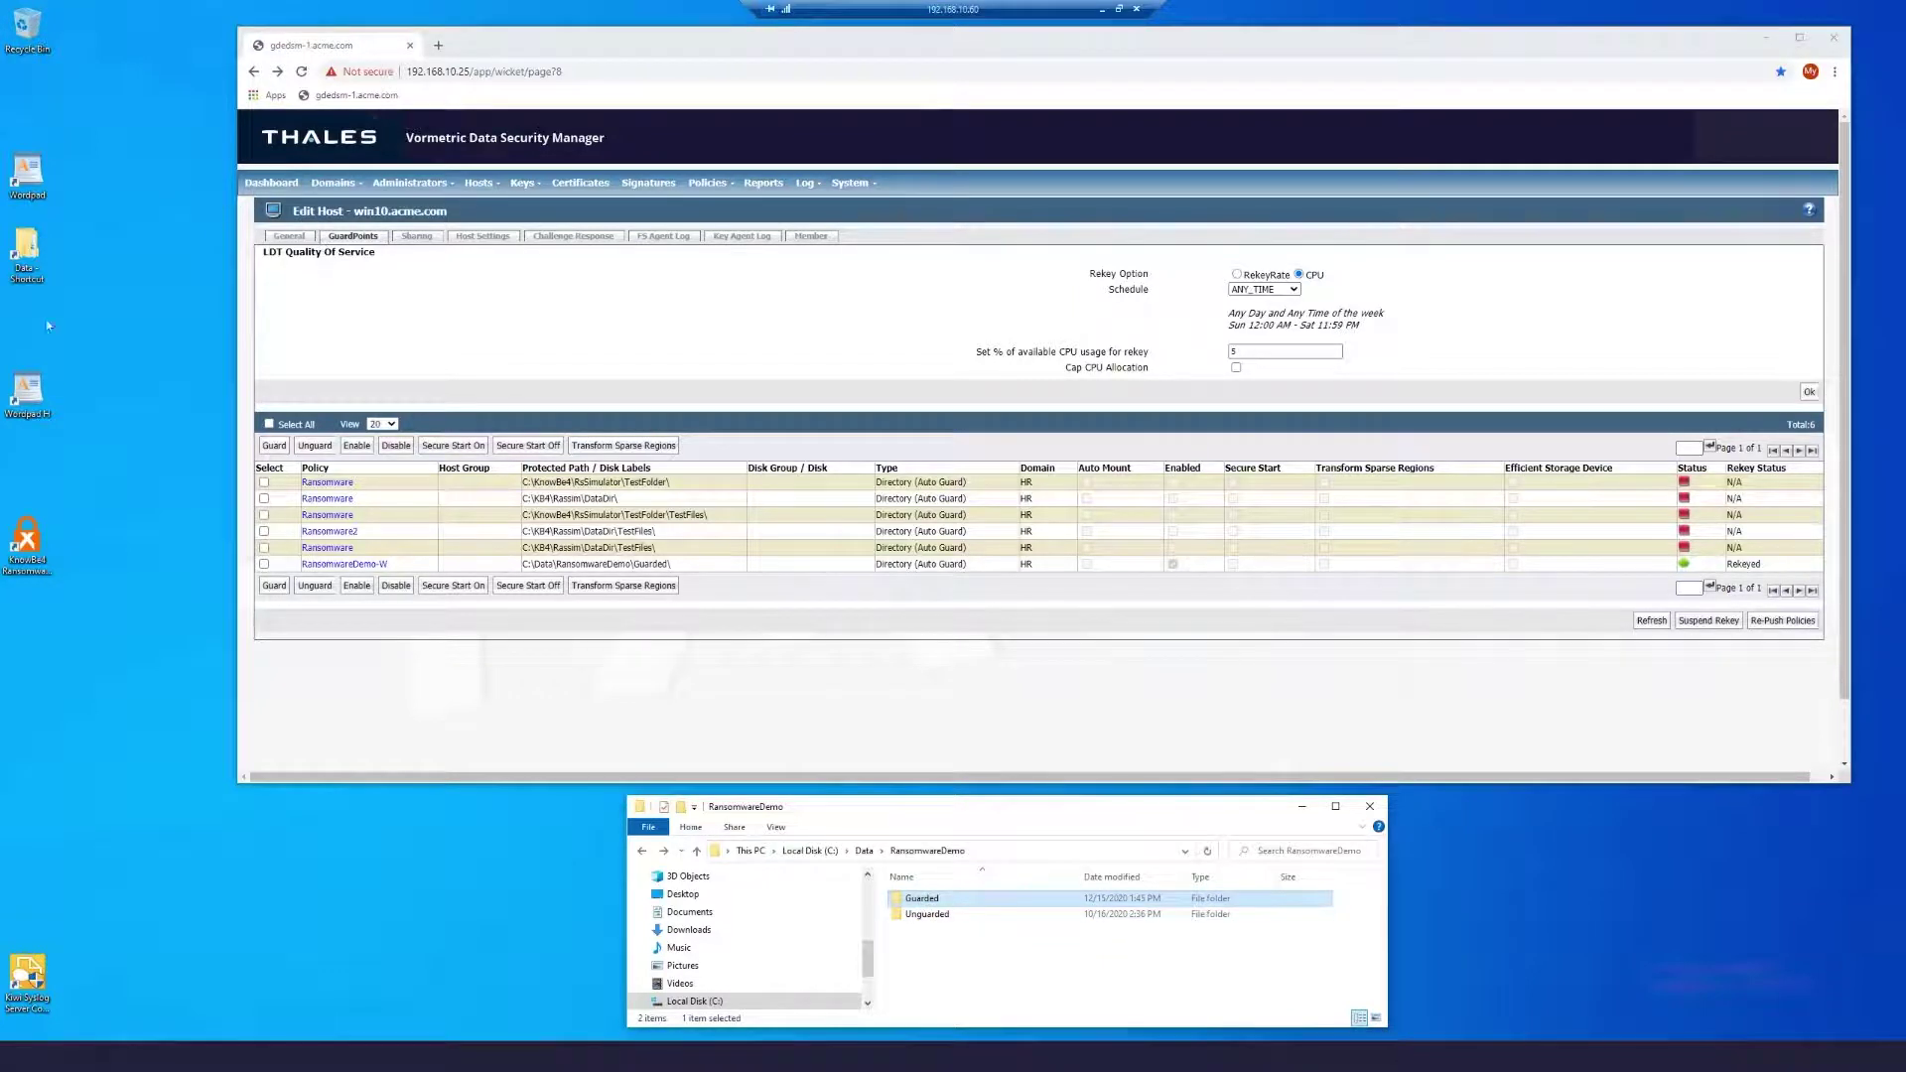
- Start WordPad and view the two most recent VIP documents one after the other
left_click(39, 419)
left_click(33, 175)
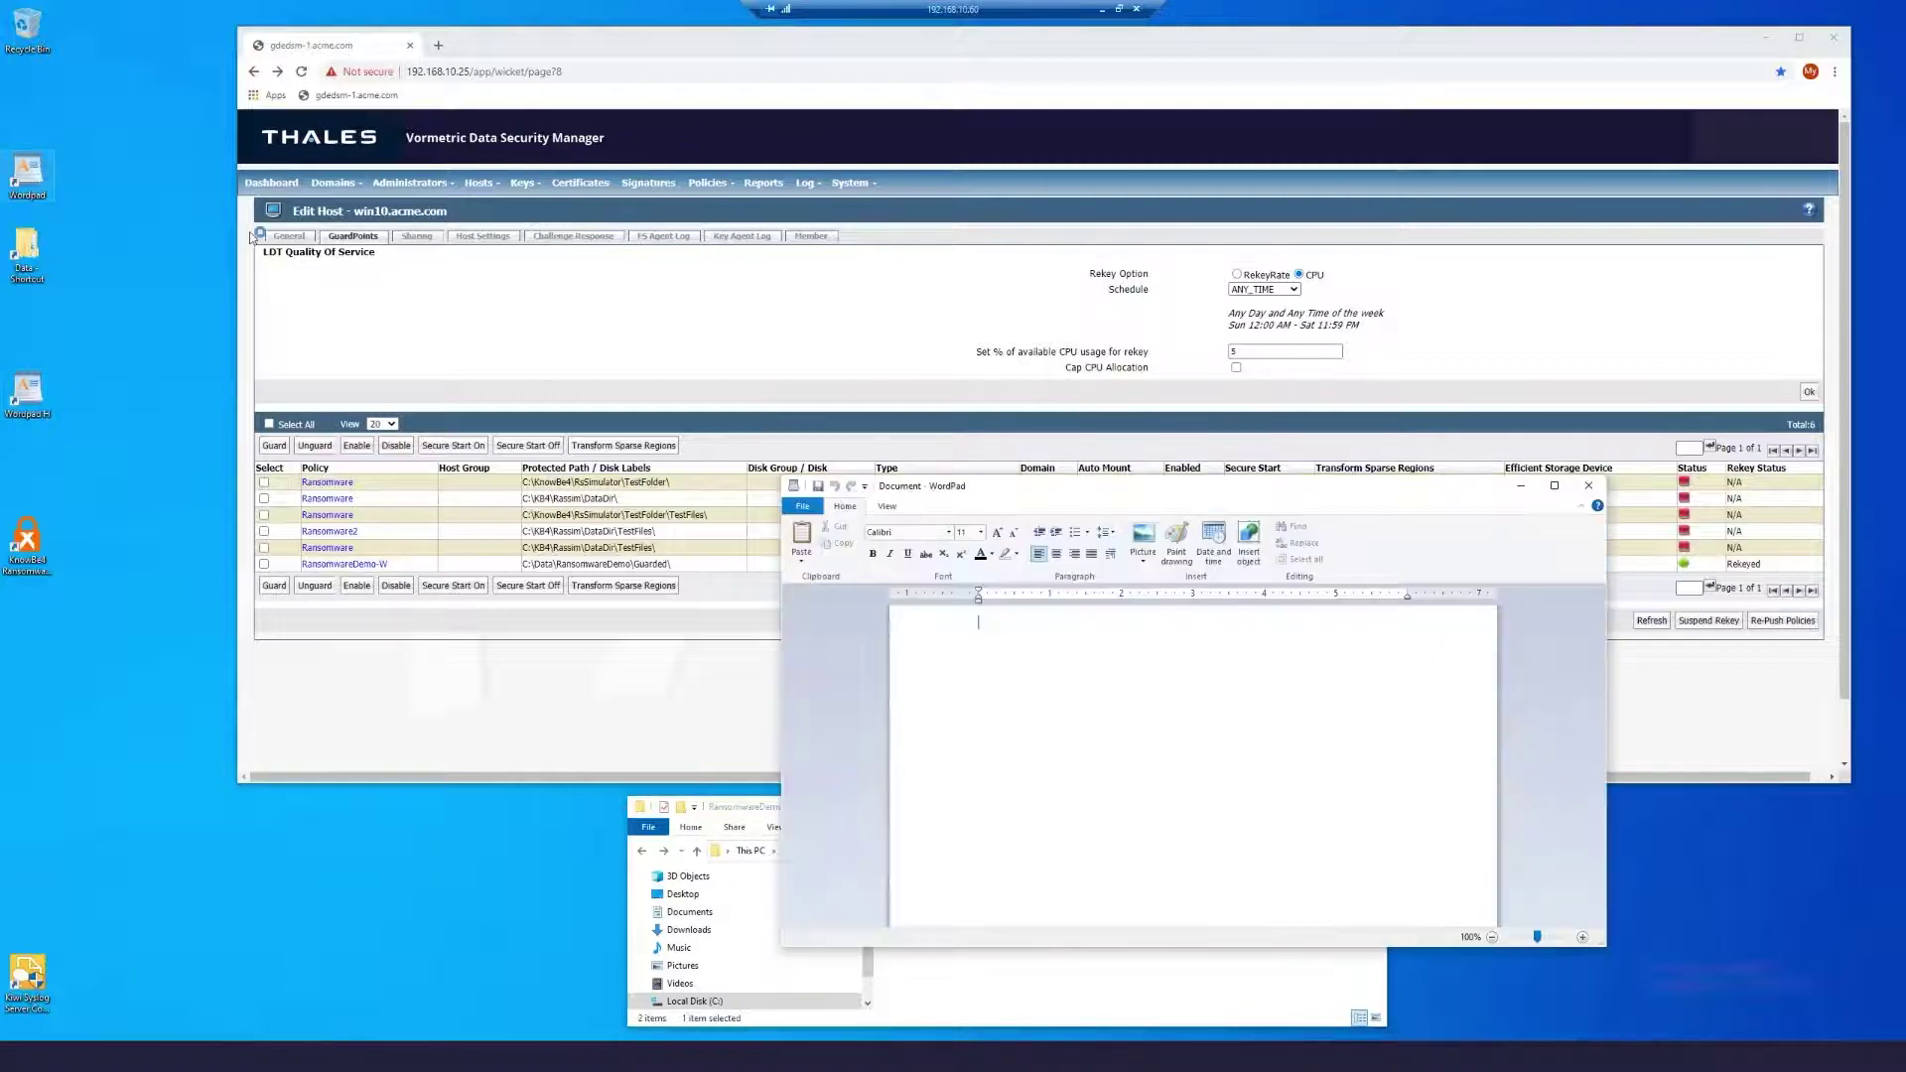
left_click(805, 508)
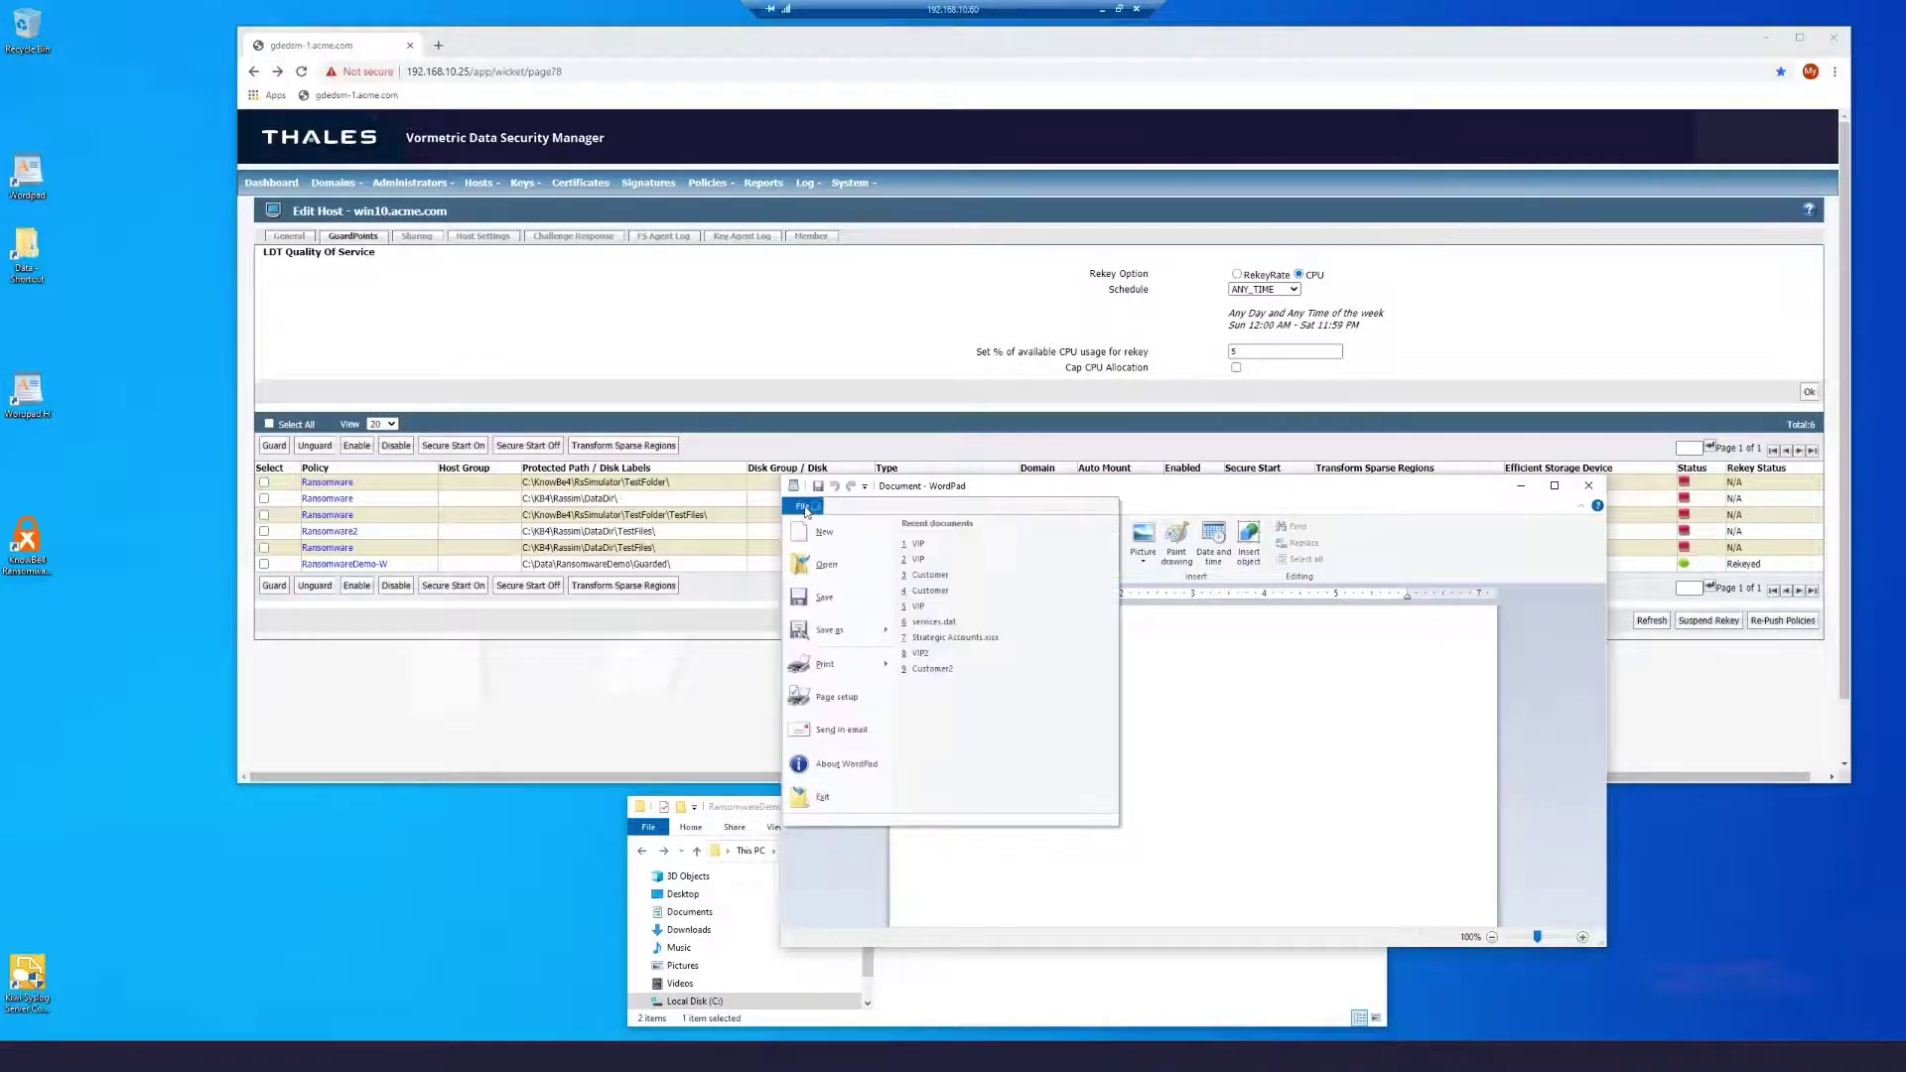
left_click(932, 543)
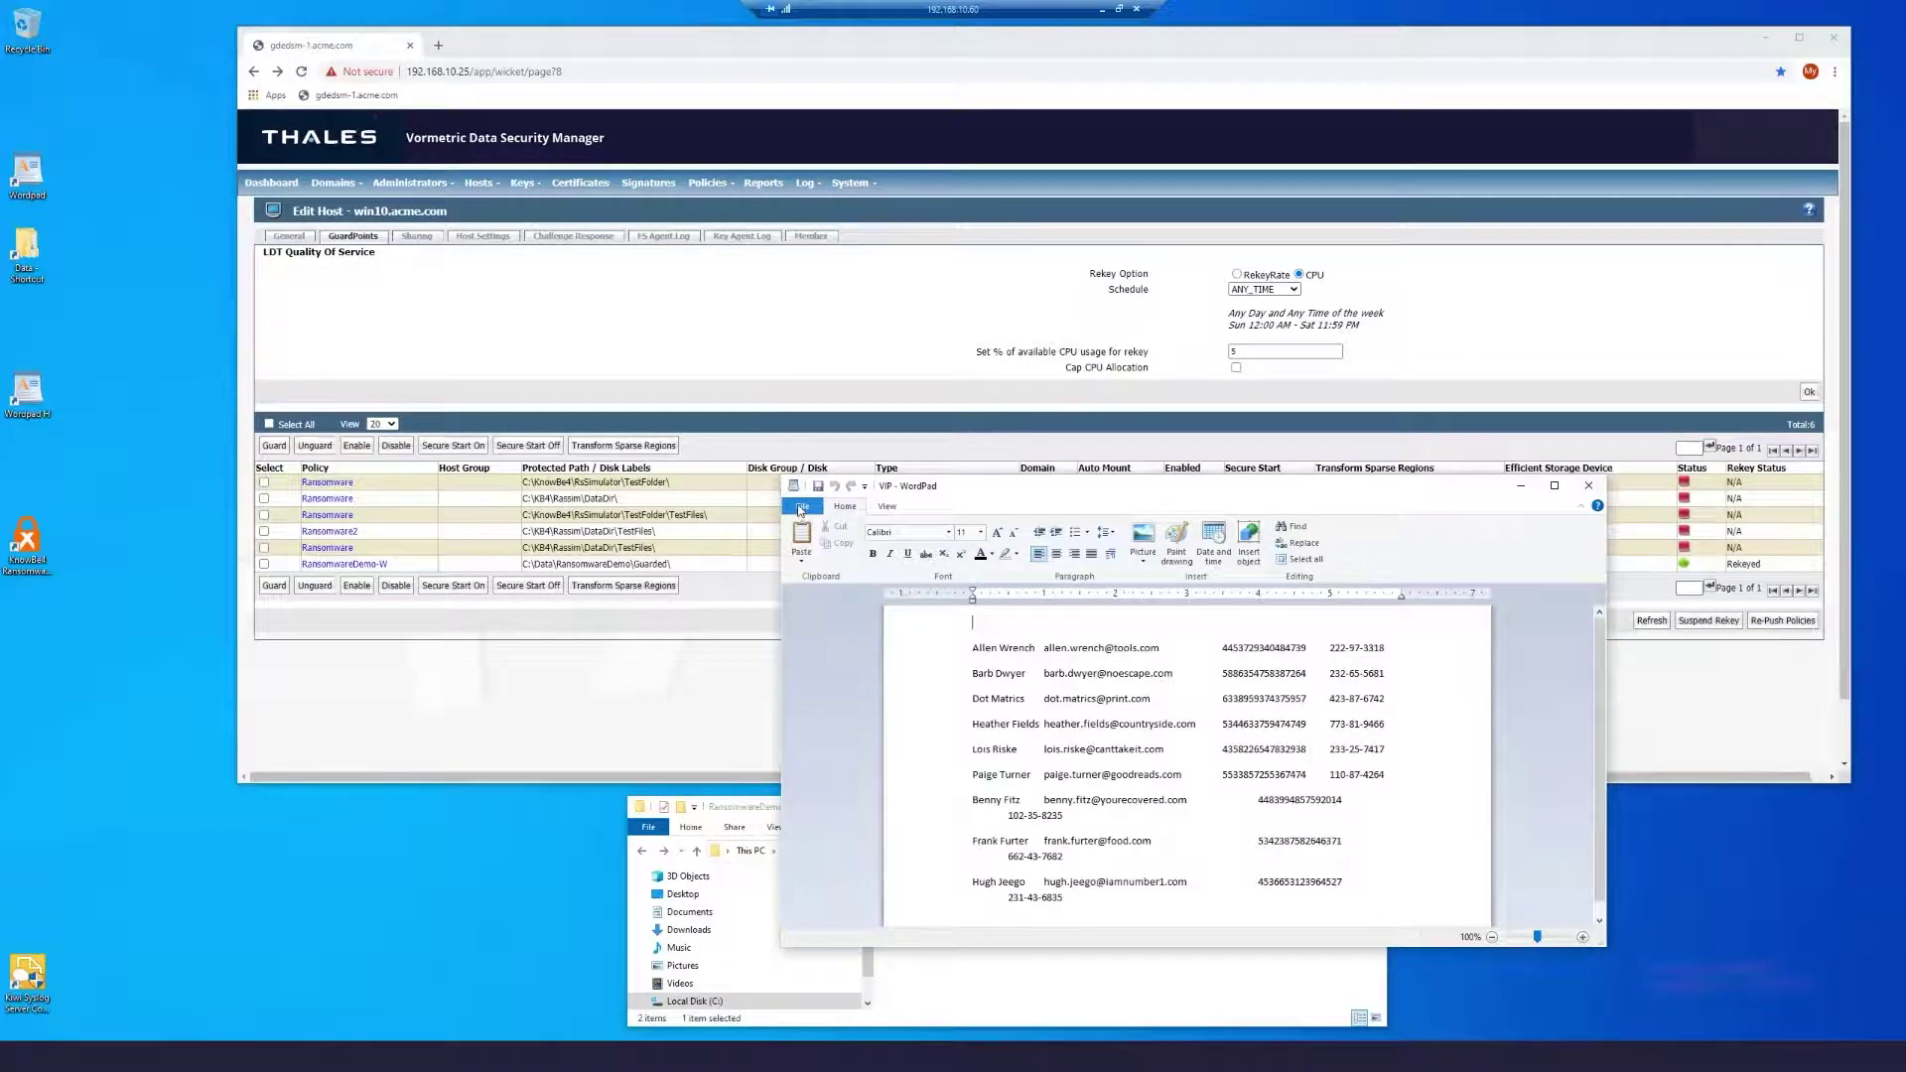
left_click(801, 511)
left_click(895, 561)
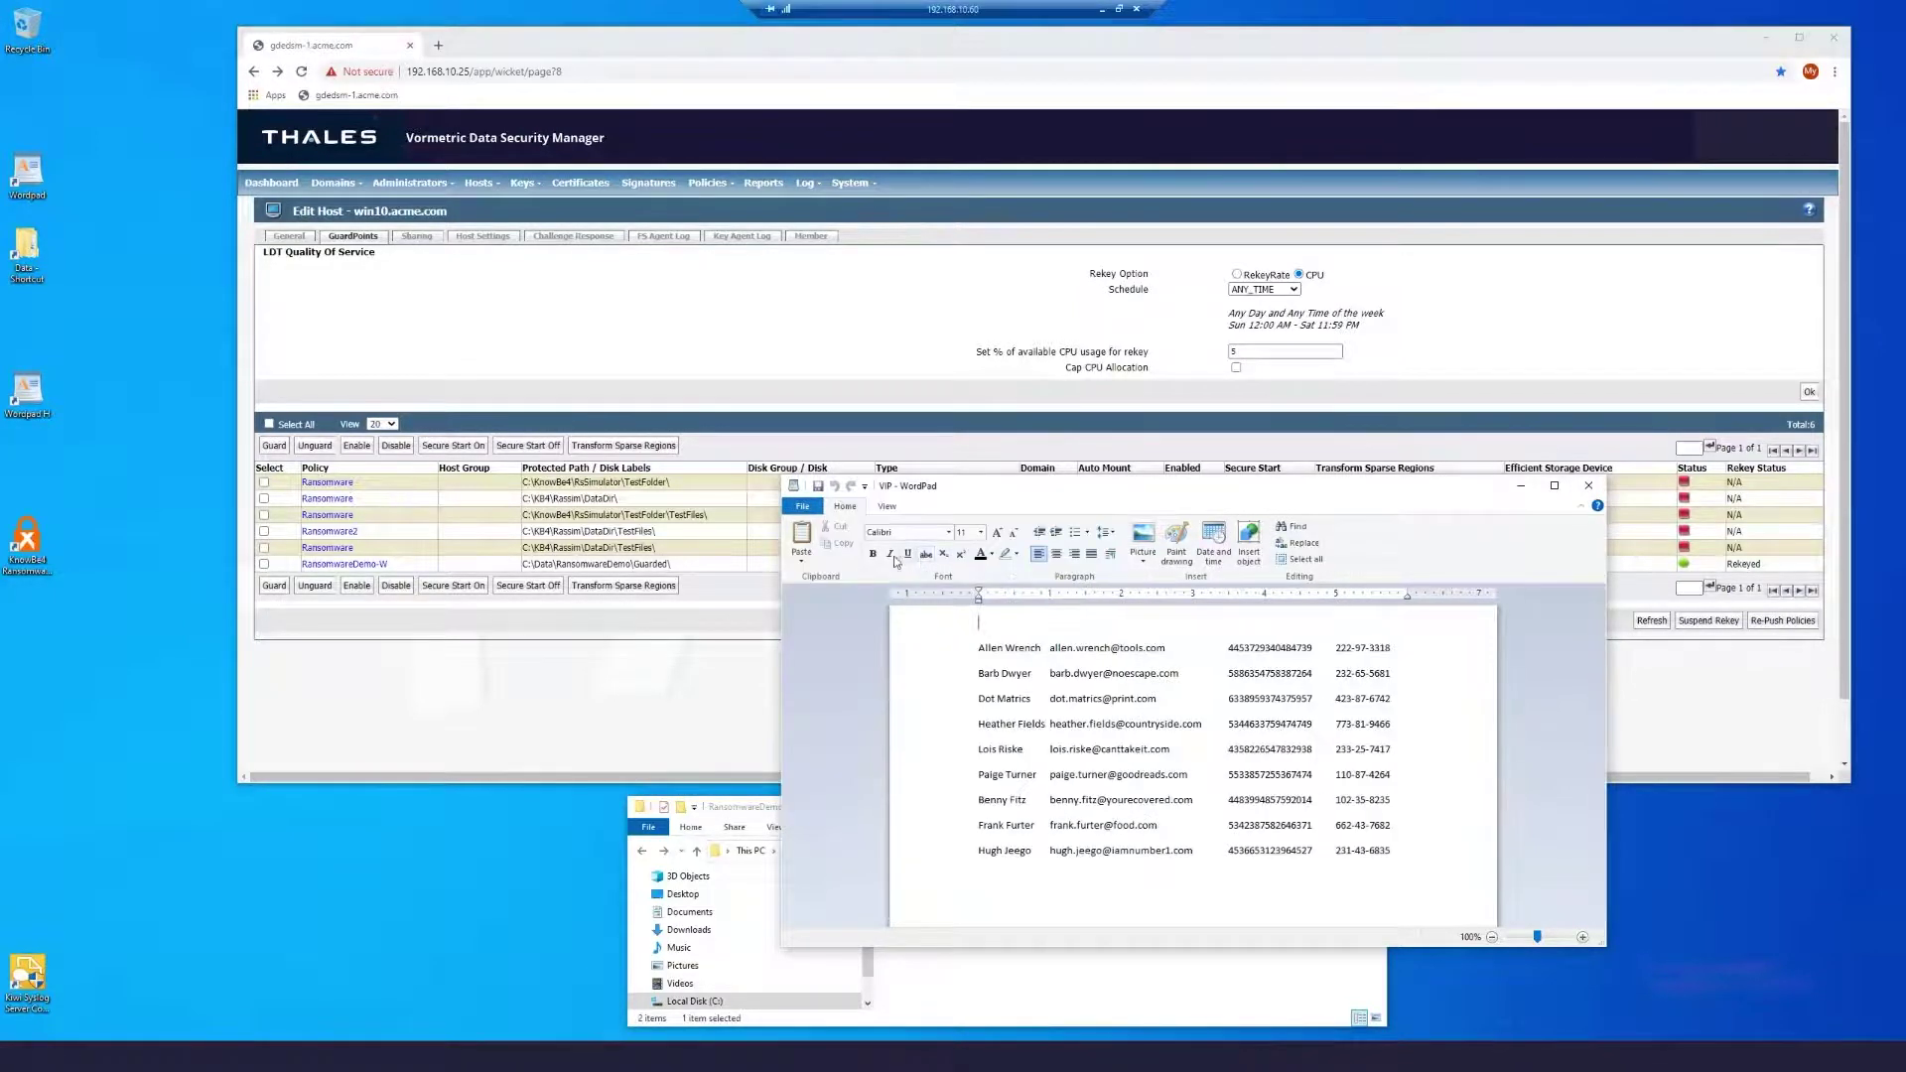
- View both recent Customer documents in WordPad, the guarded copy first and the unguarded copy second
left_click(803, 506)
left_click(942, 581)
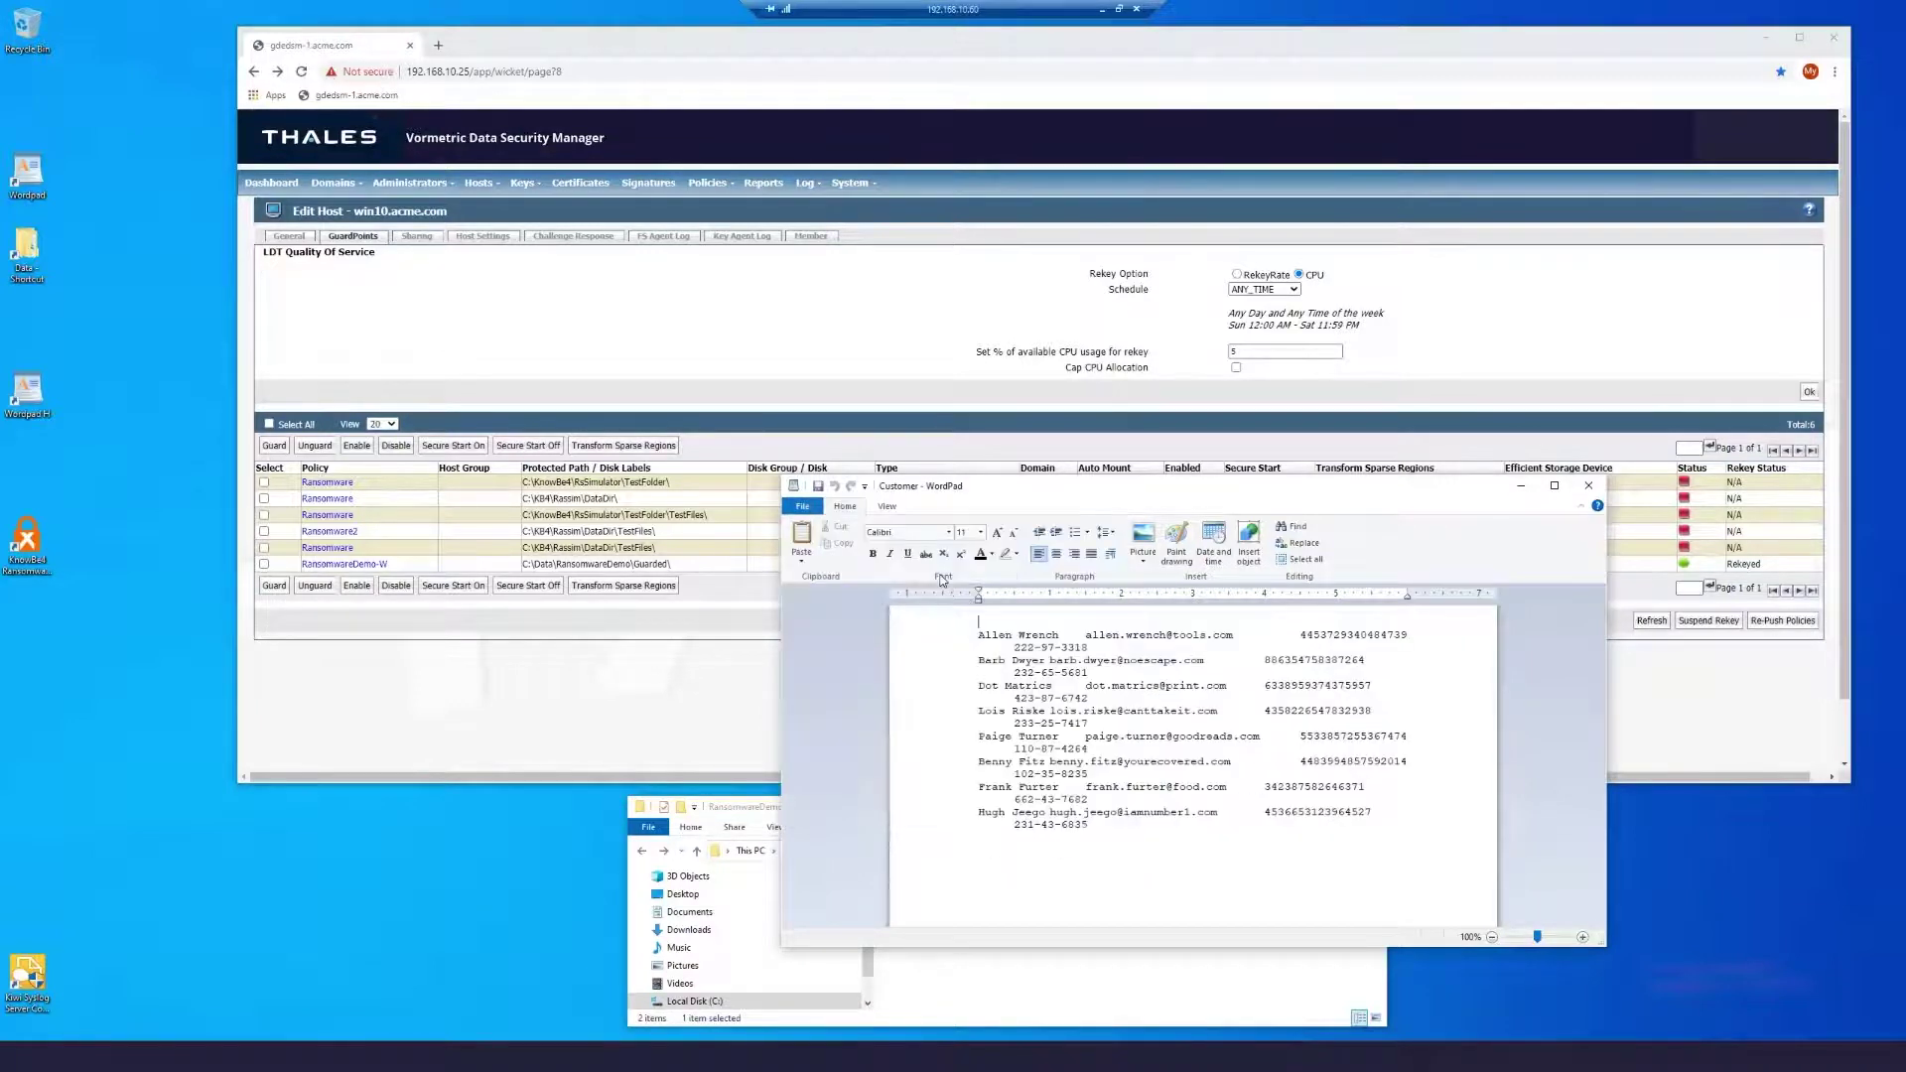
left_click(802, 506)
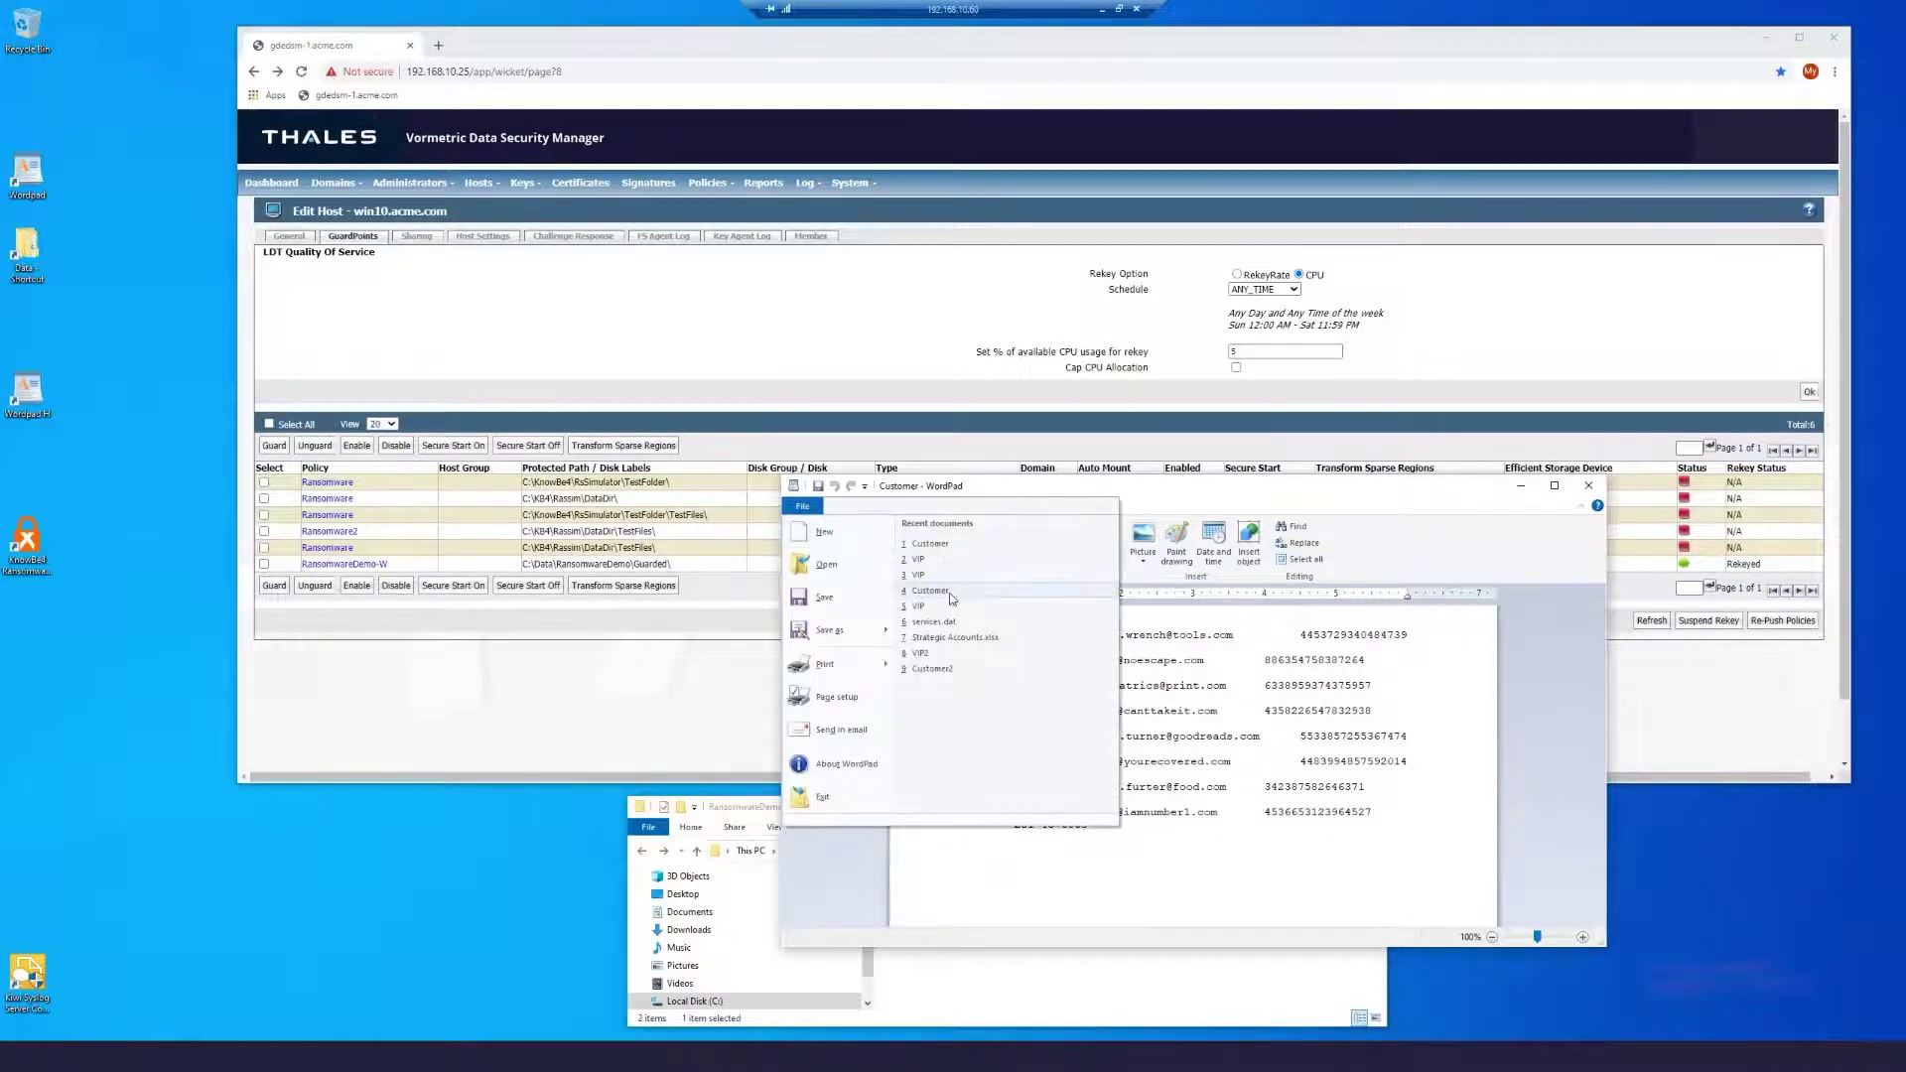
left_click(950, 593)
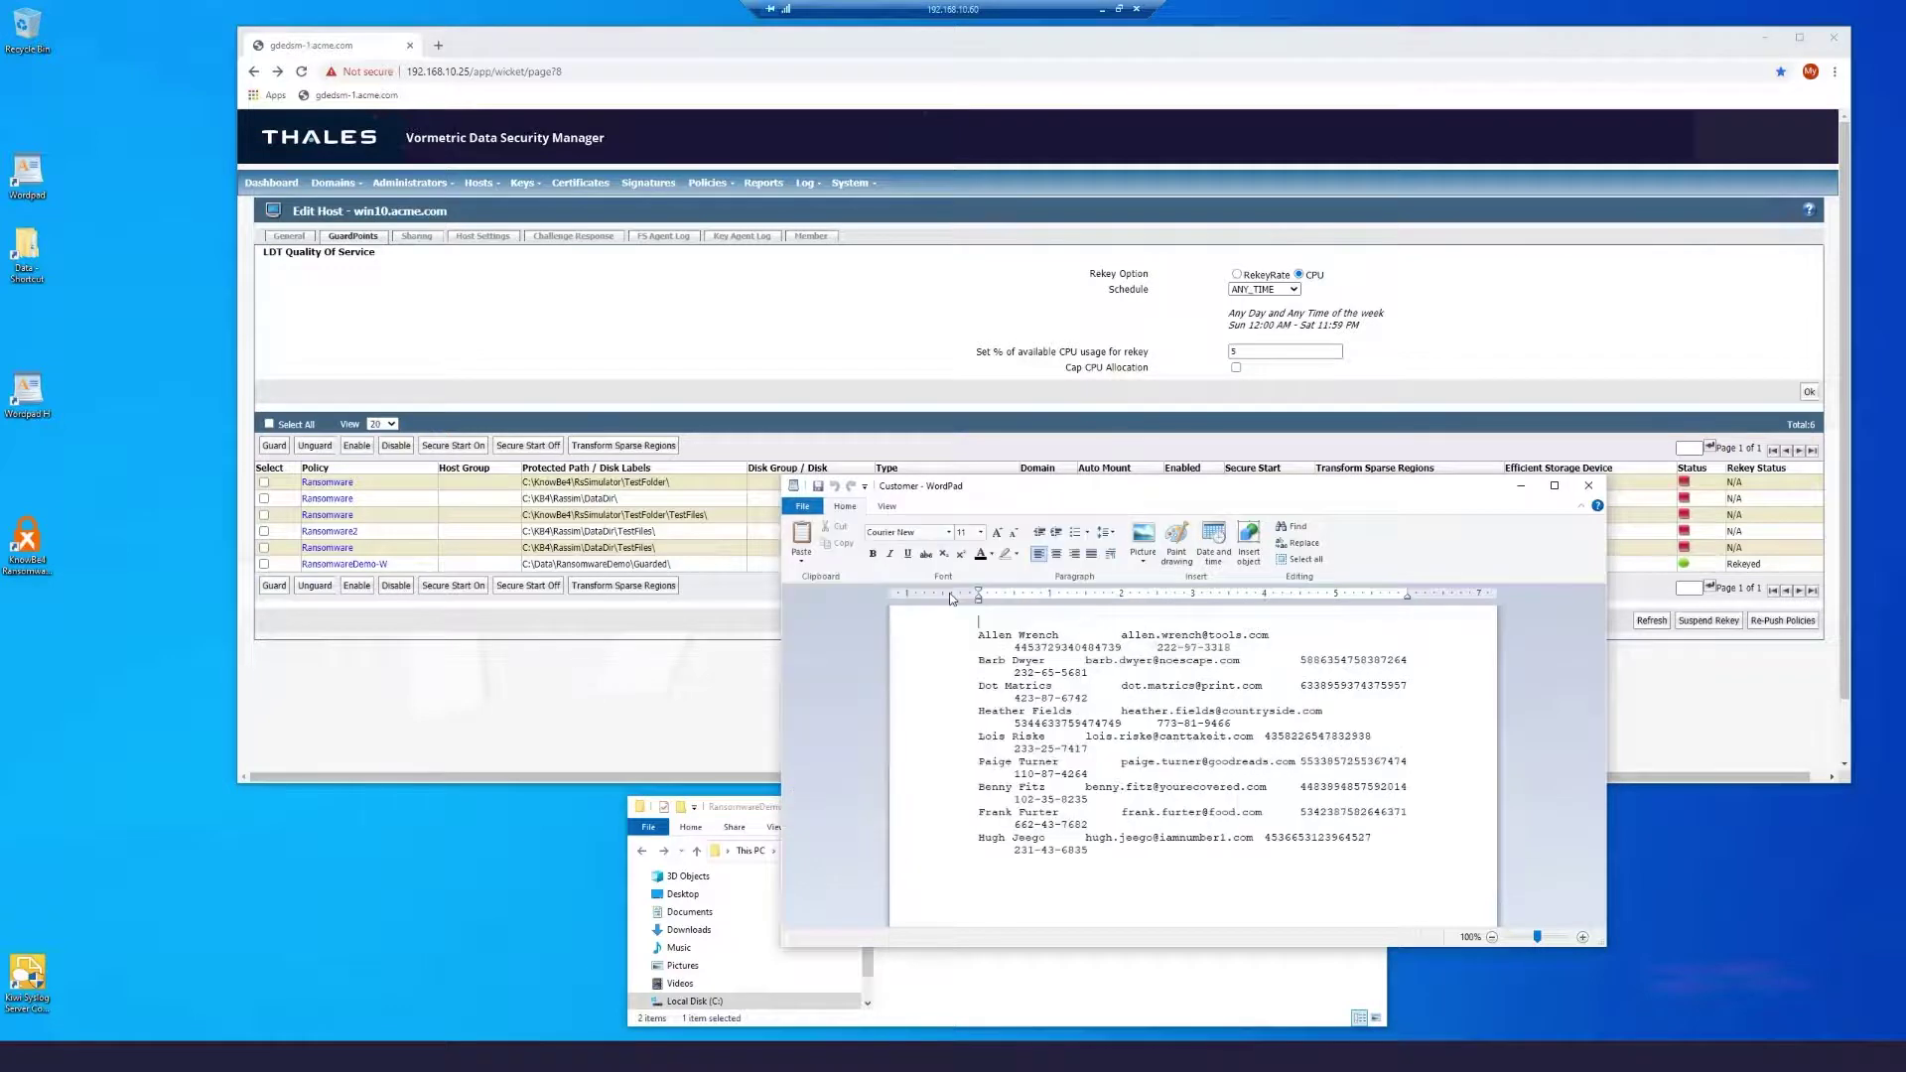
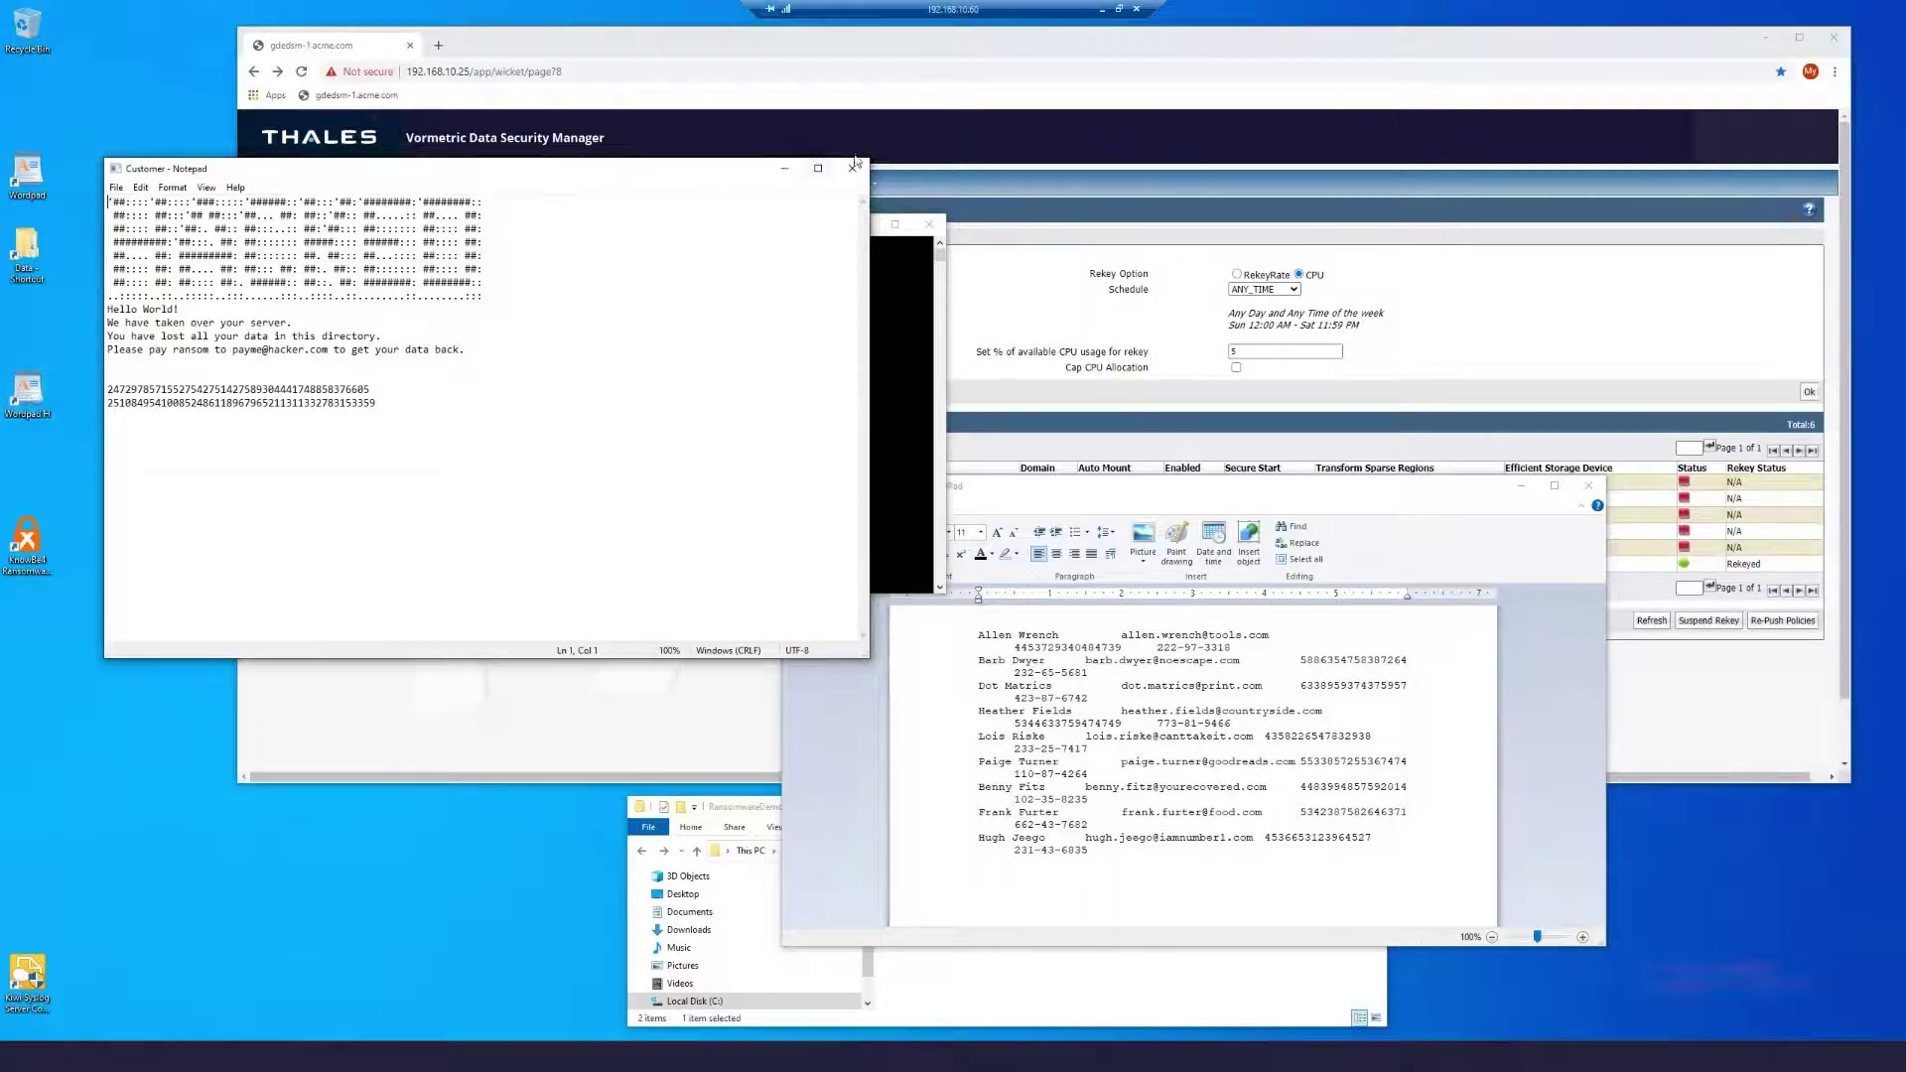
- Dismiss the command window and the Notepad ransom note, and try reopening the most recent Customer document before closing WordPad
left_click(926, 227)
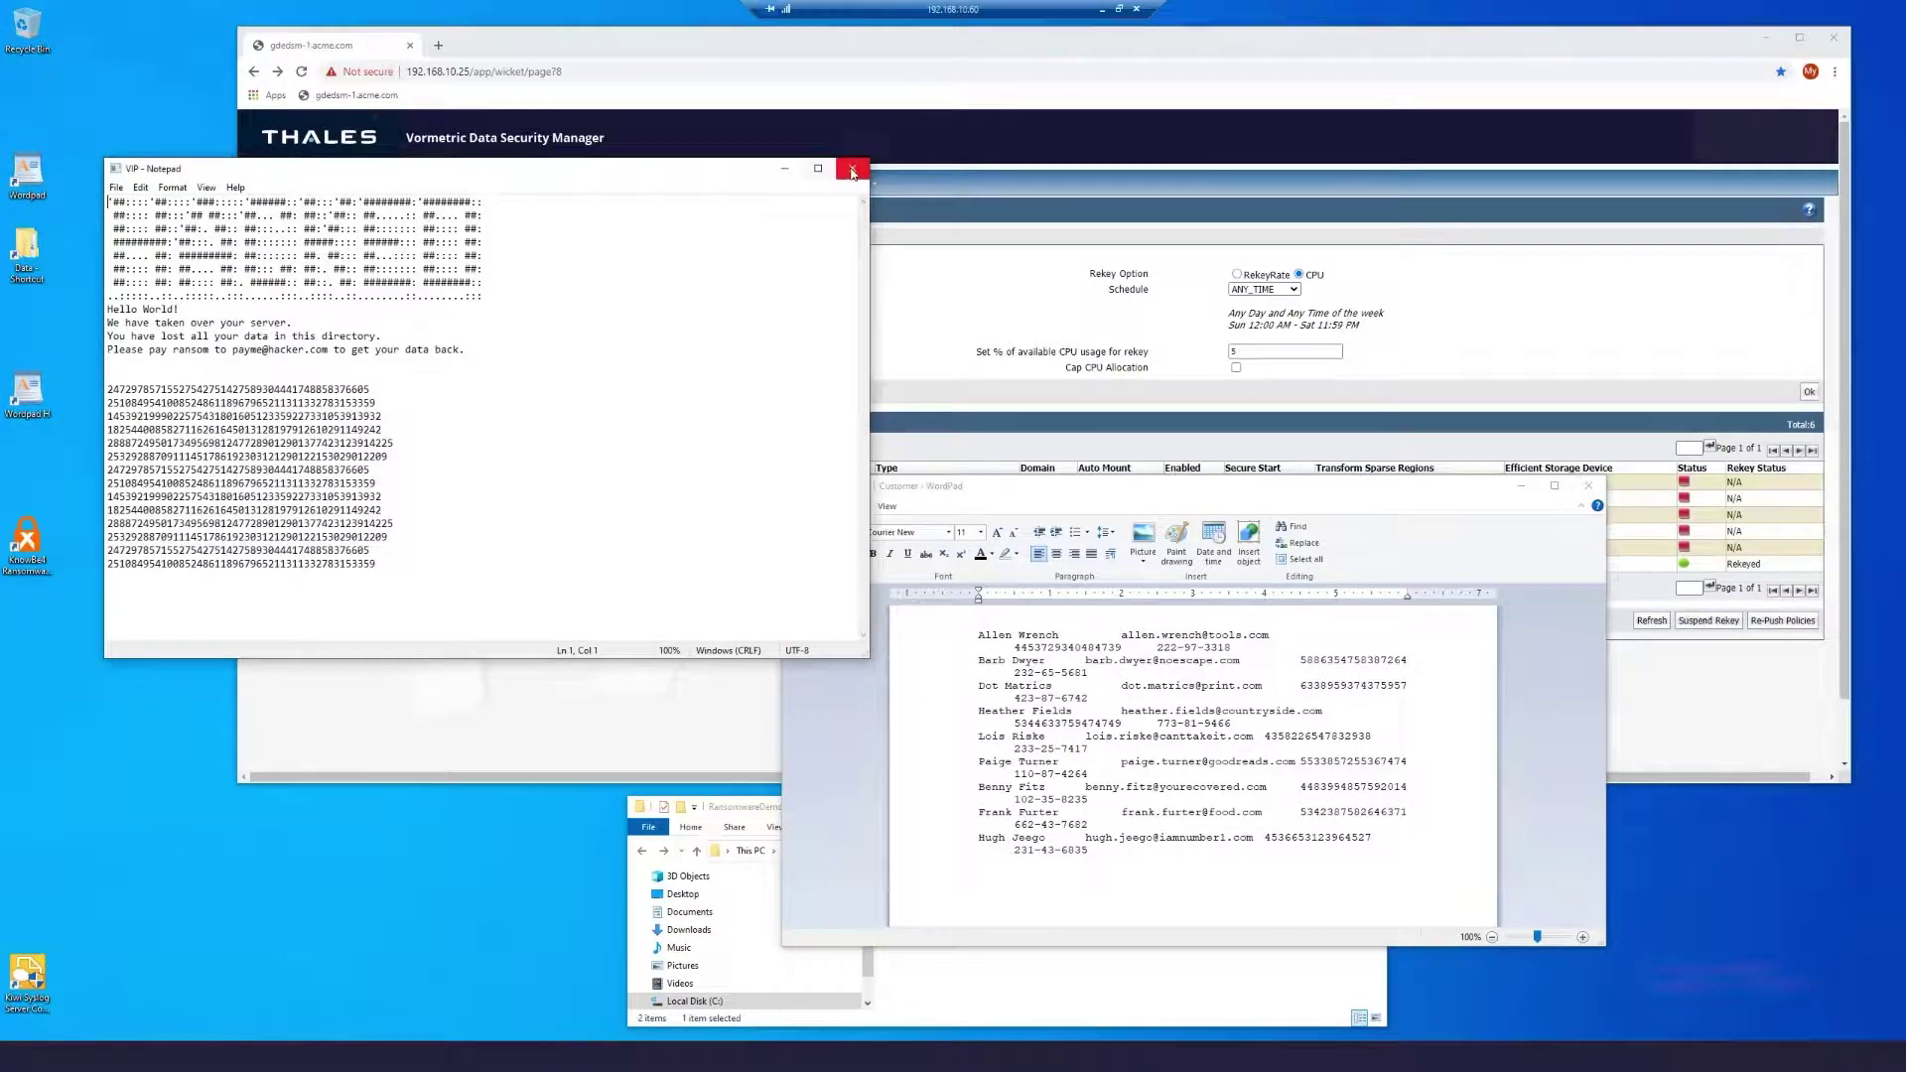
left_click(852, 168)
left_click(802, 506)
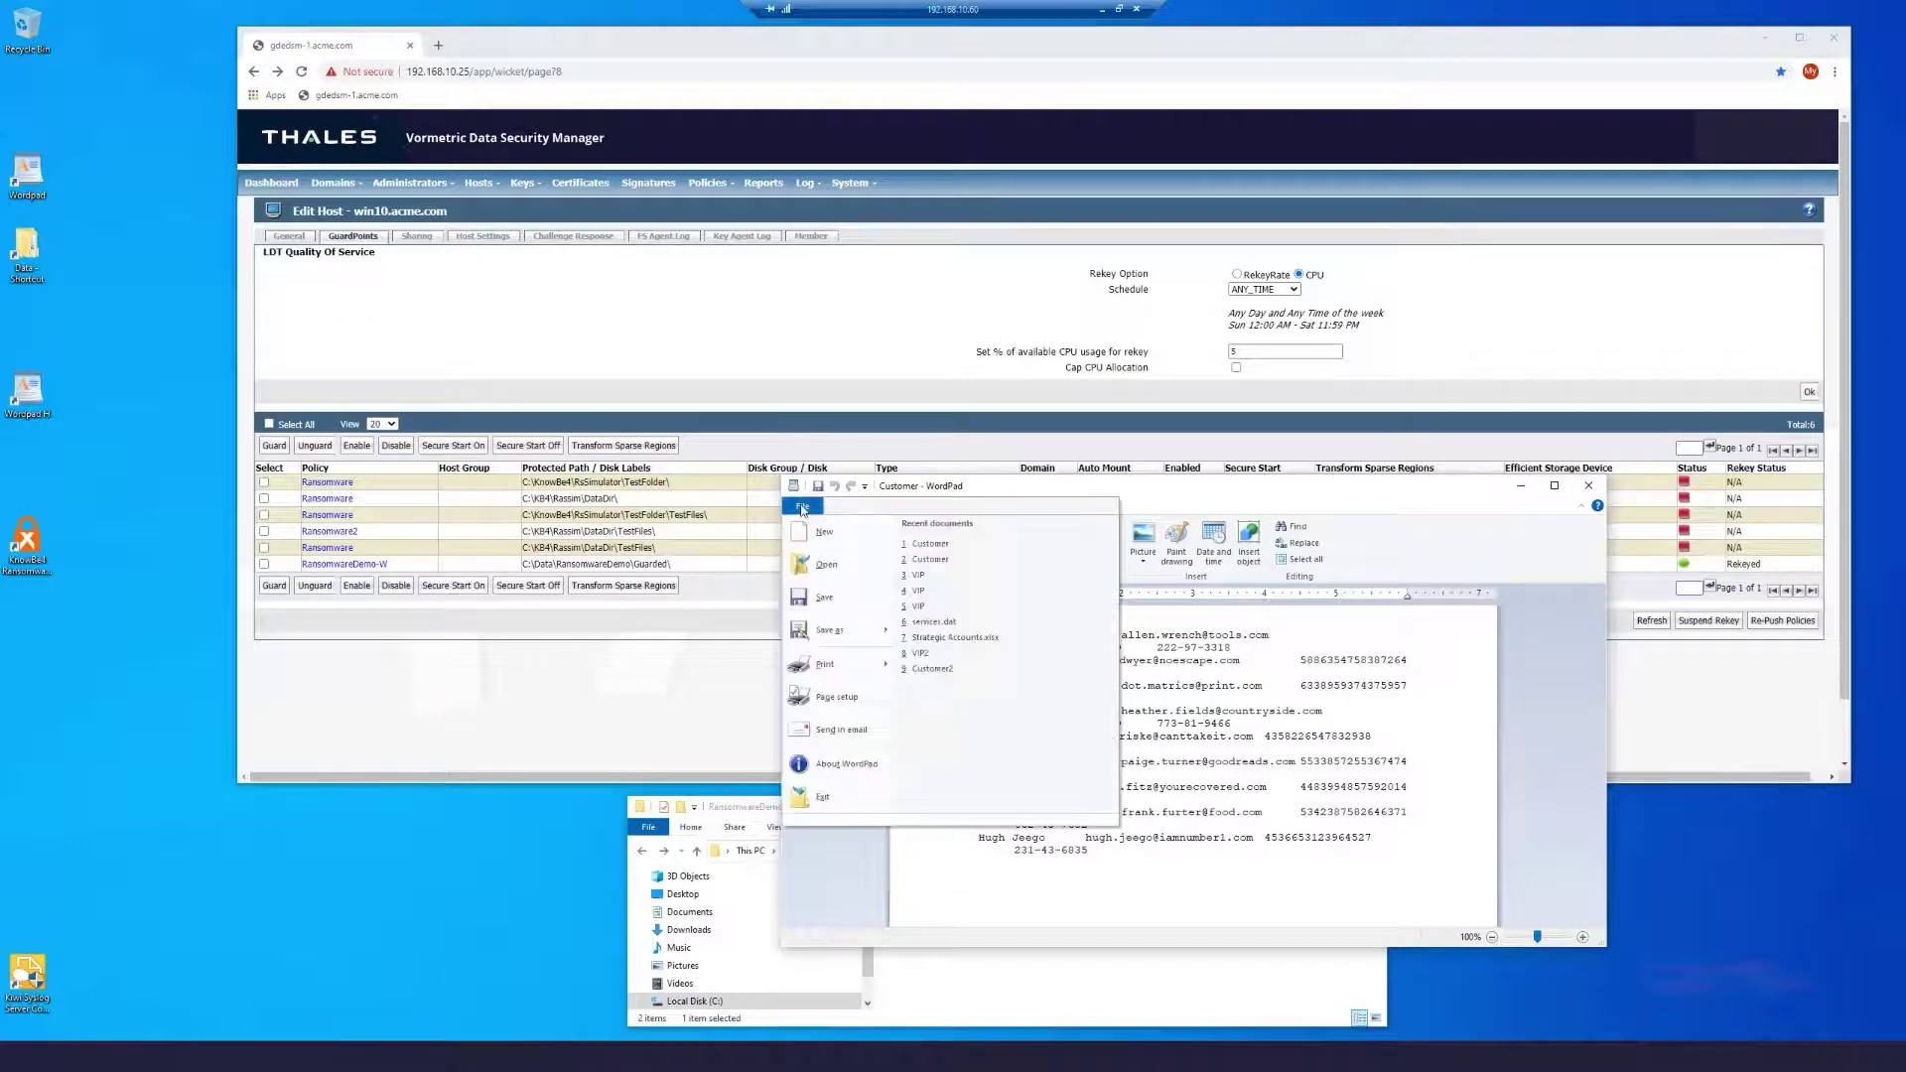
left_click(934, 545)
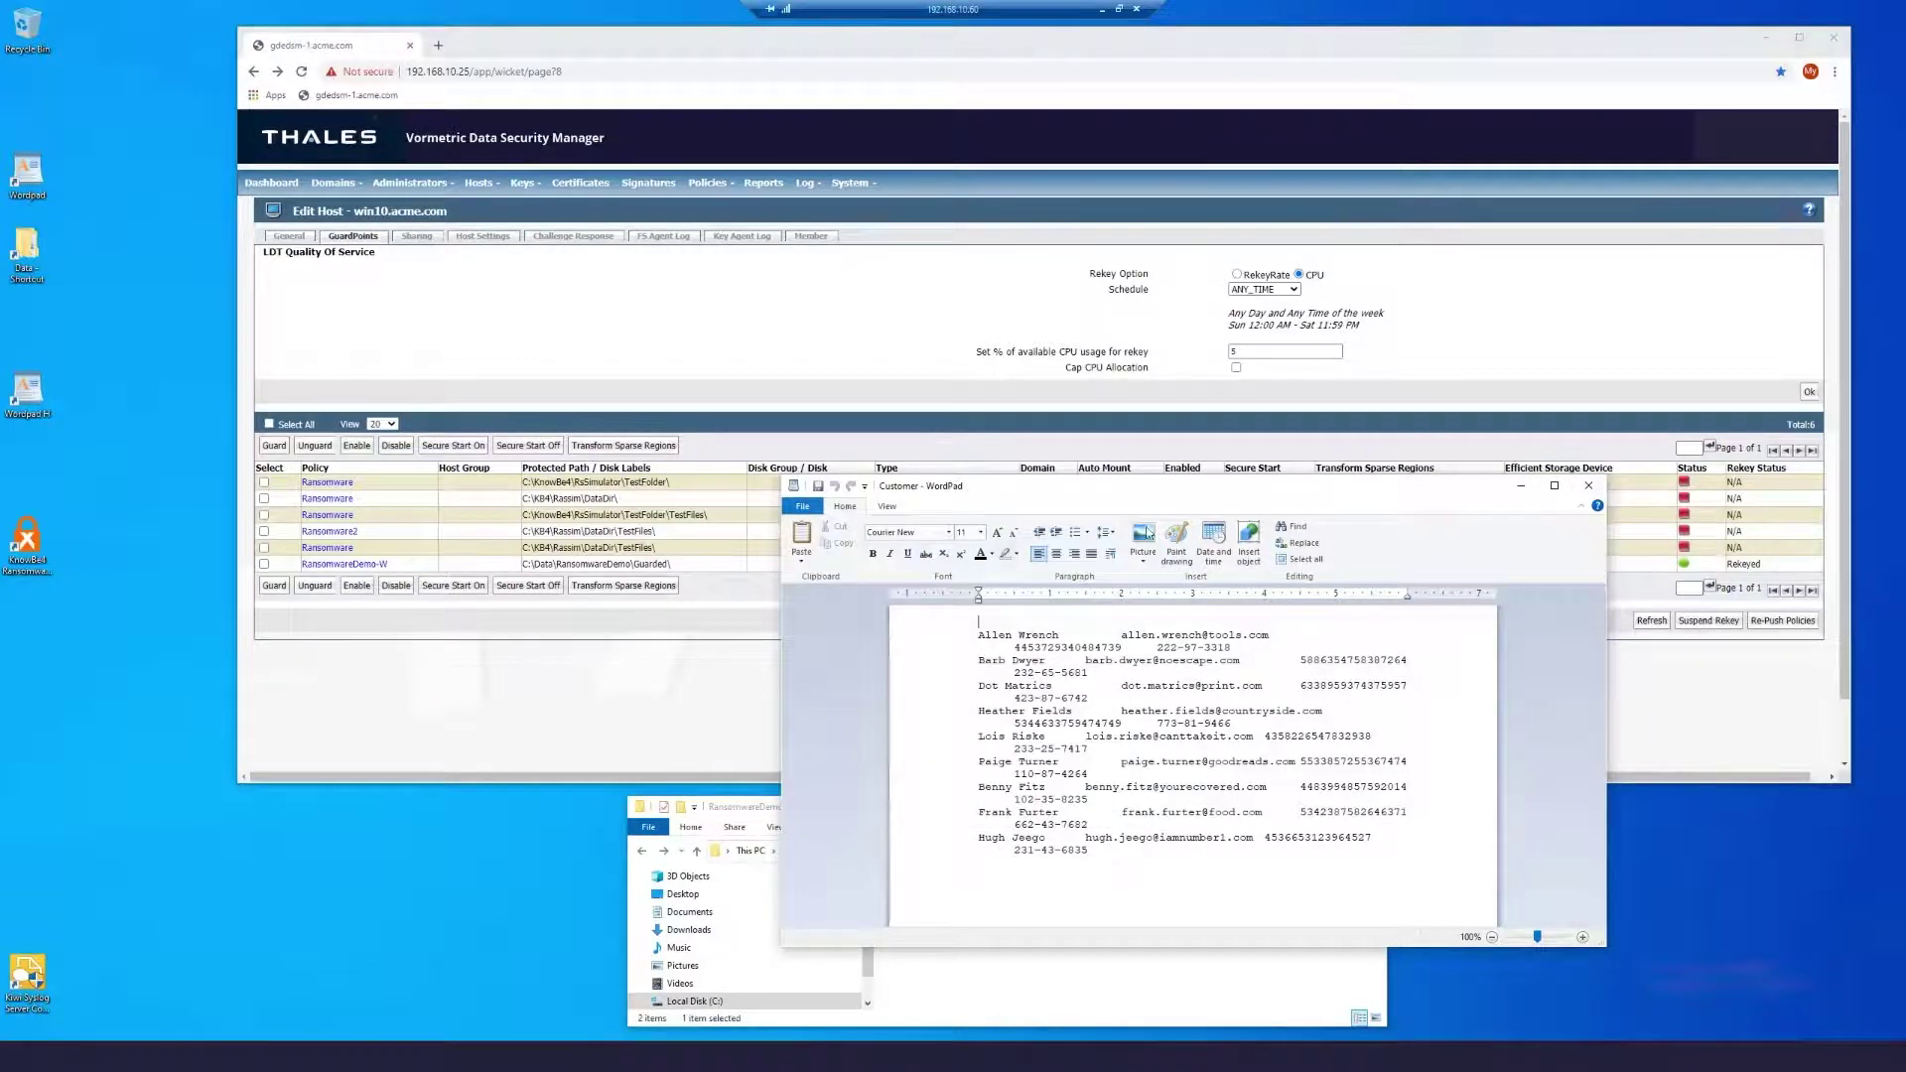
left_click(1588, 486)
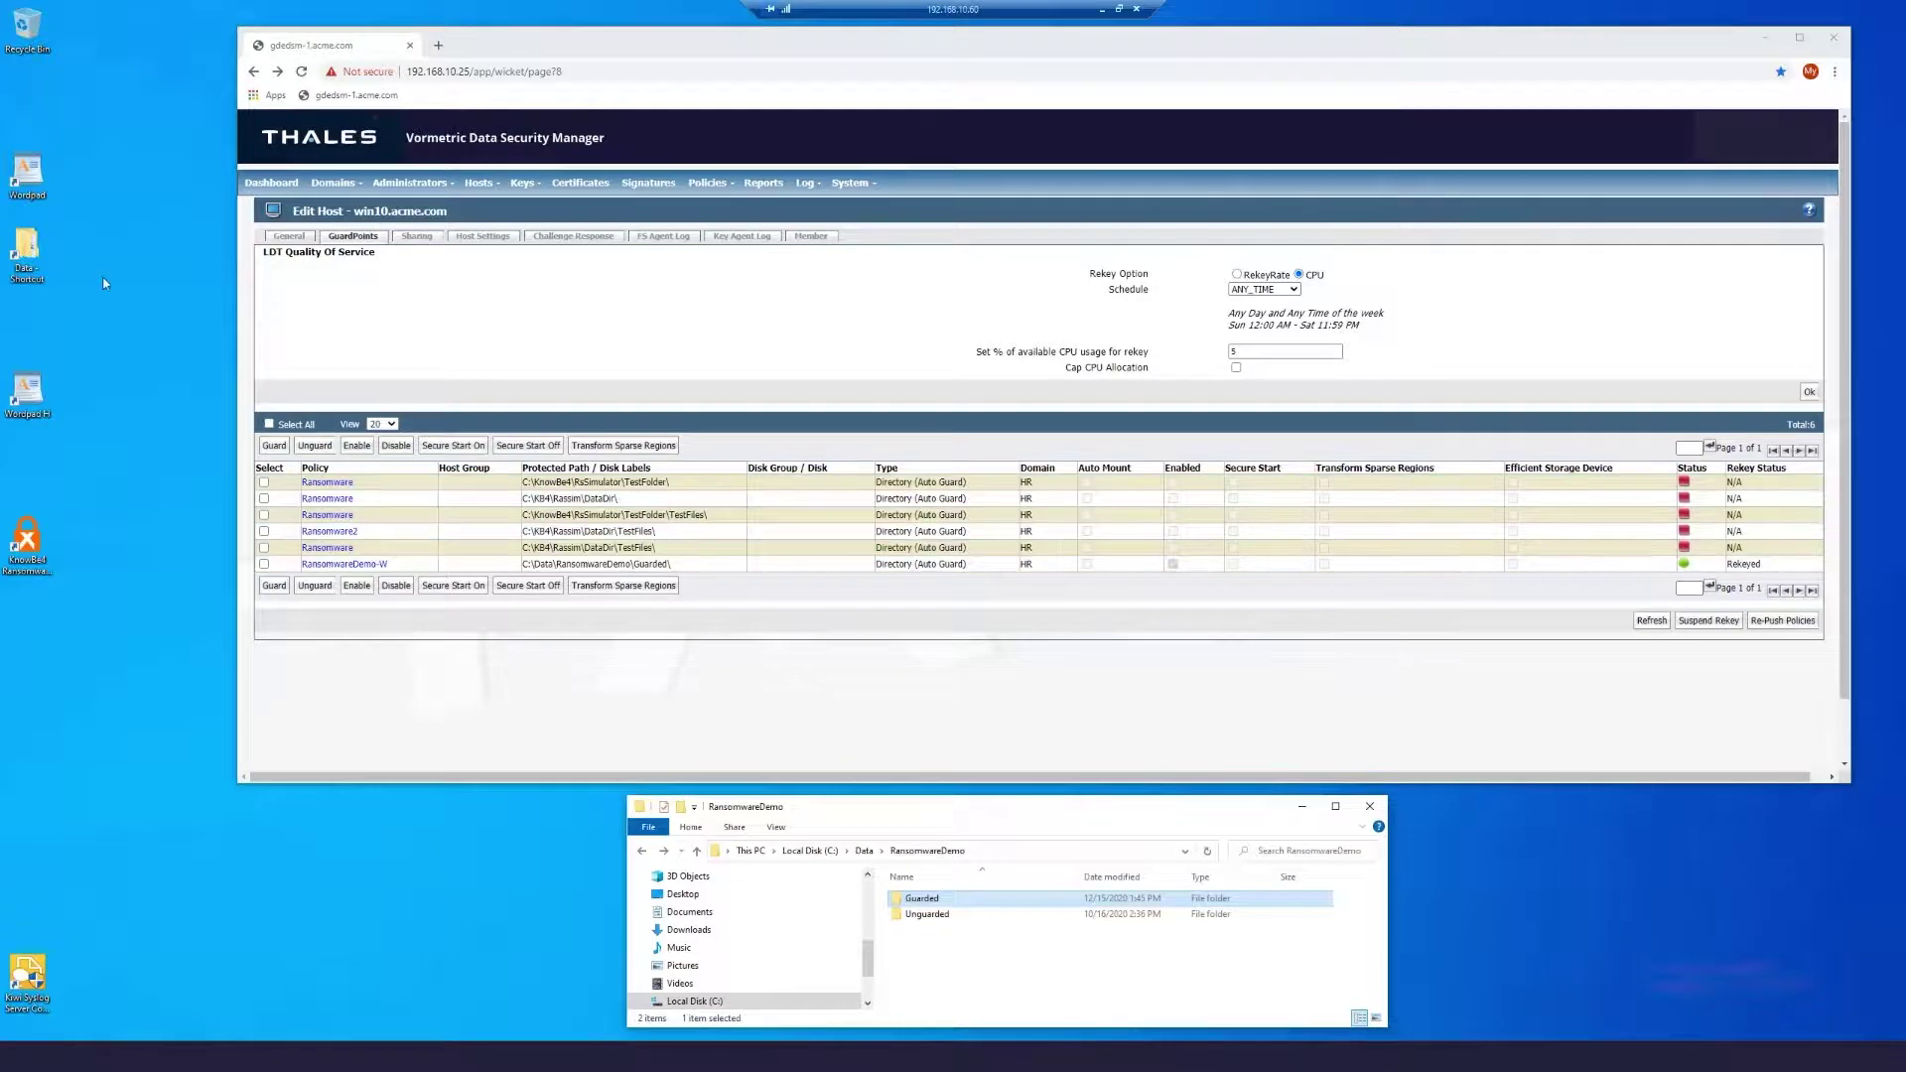
- Restart WordPad, compare the unguarded Customer document with the guarded one, and close WordPad
double_click(27, 175)
left_click(803, 506)
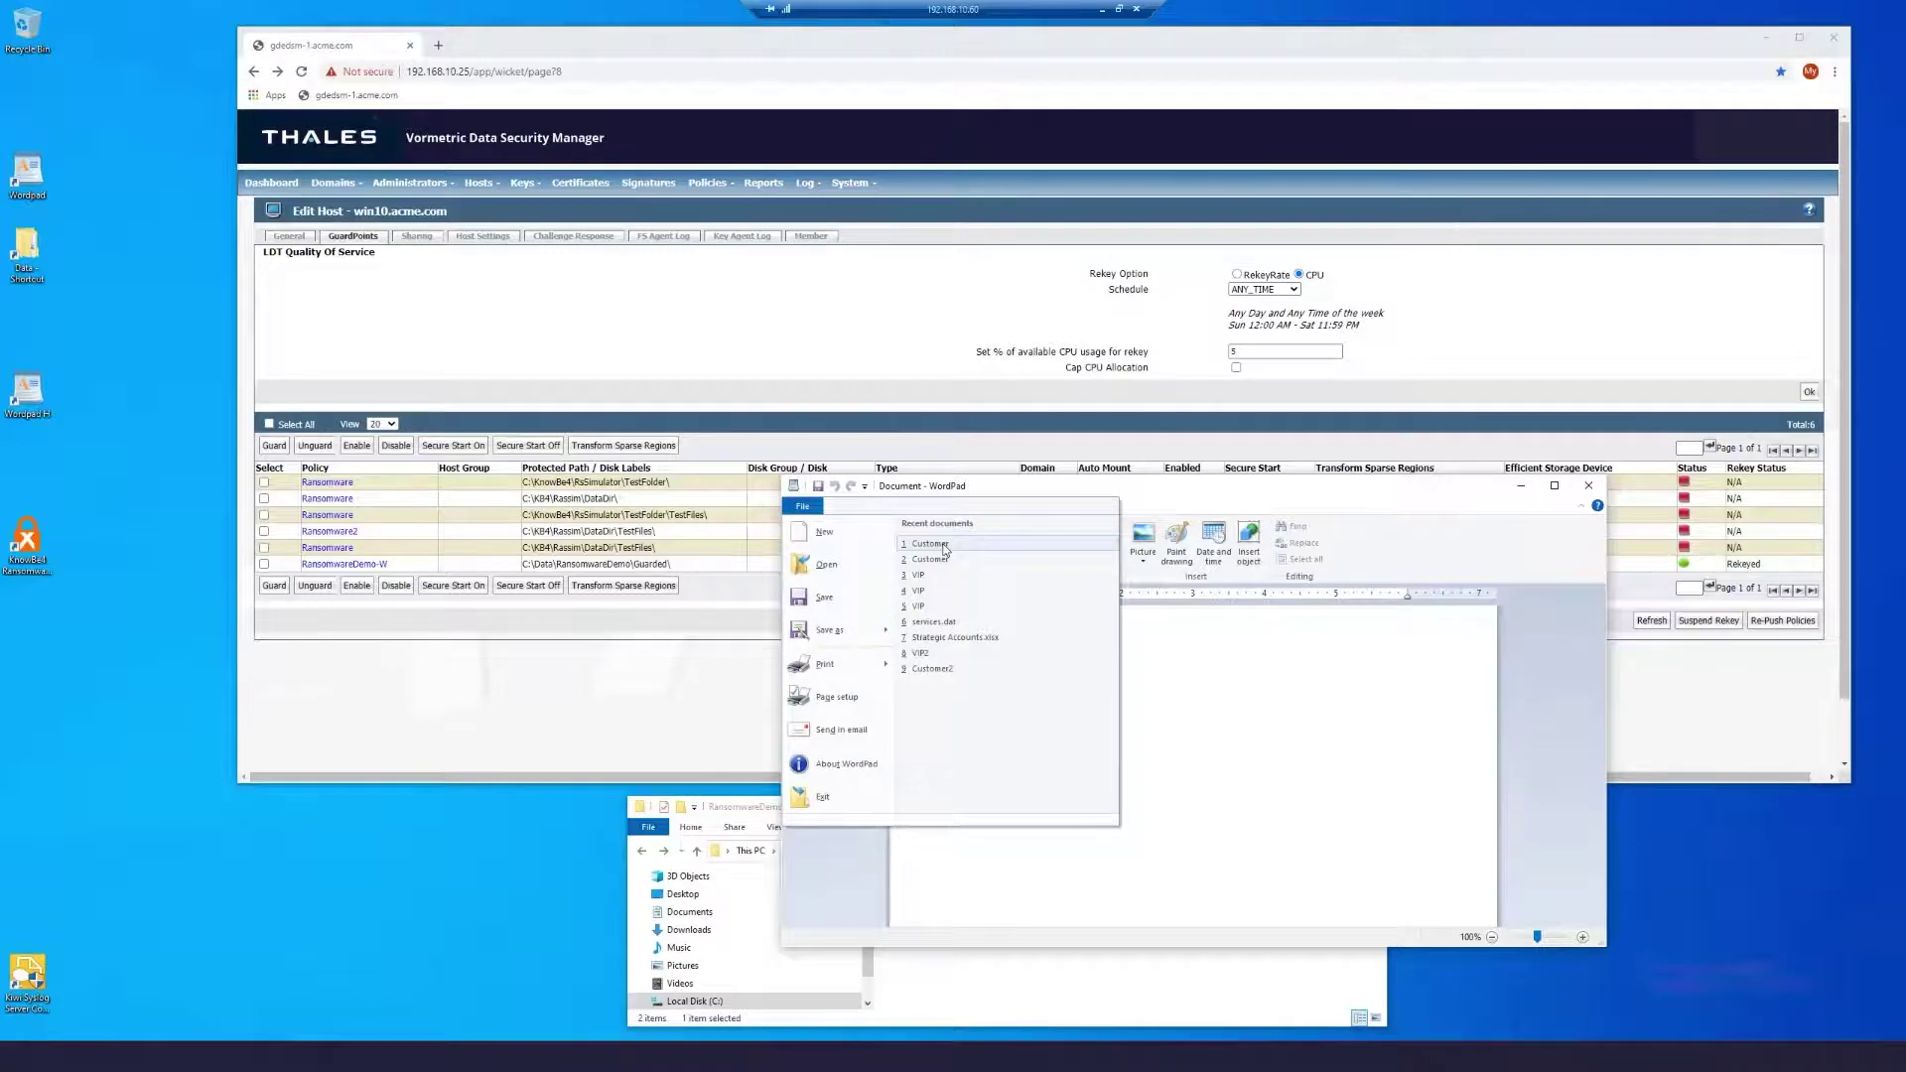
left_click(954, 554)
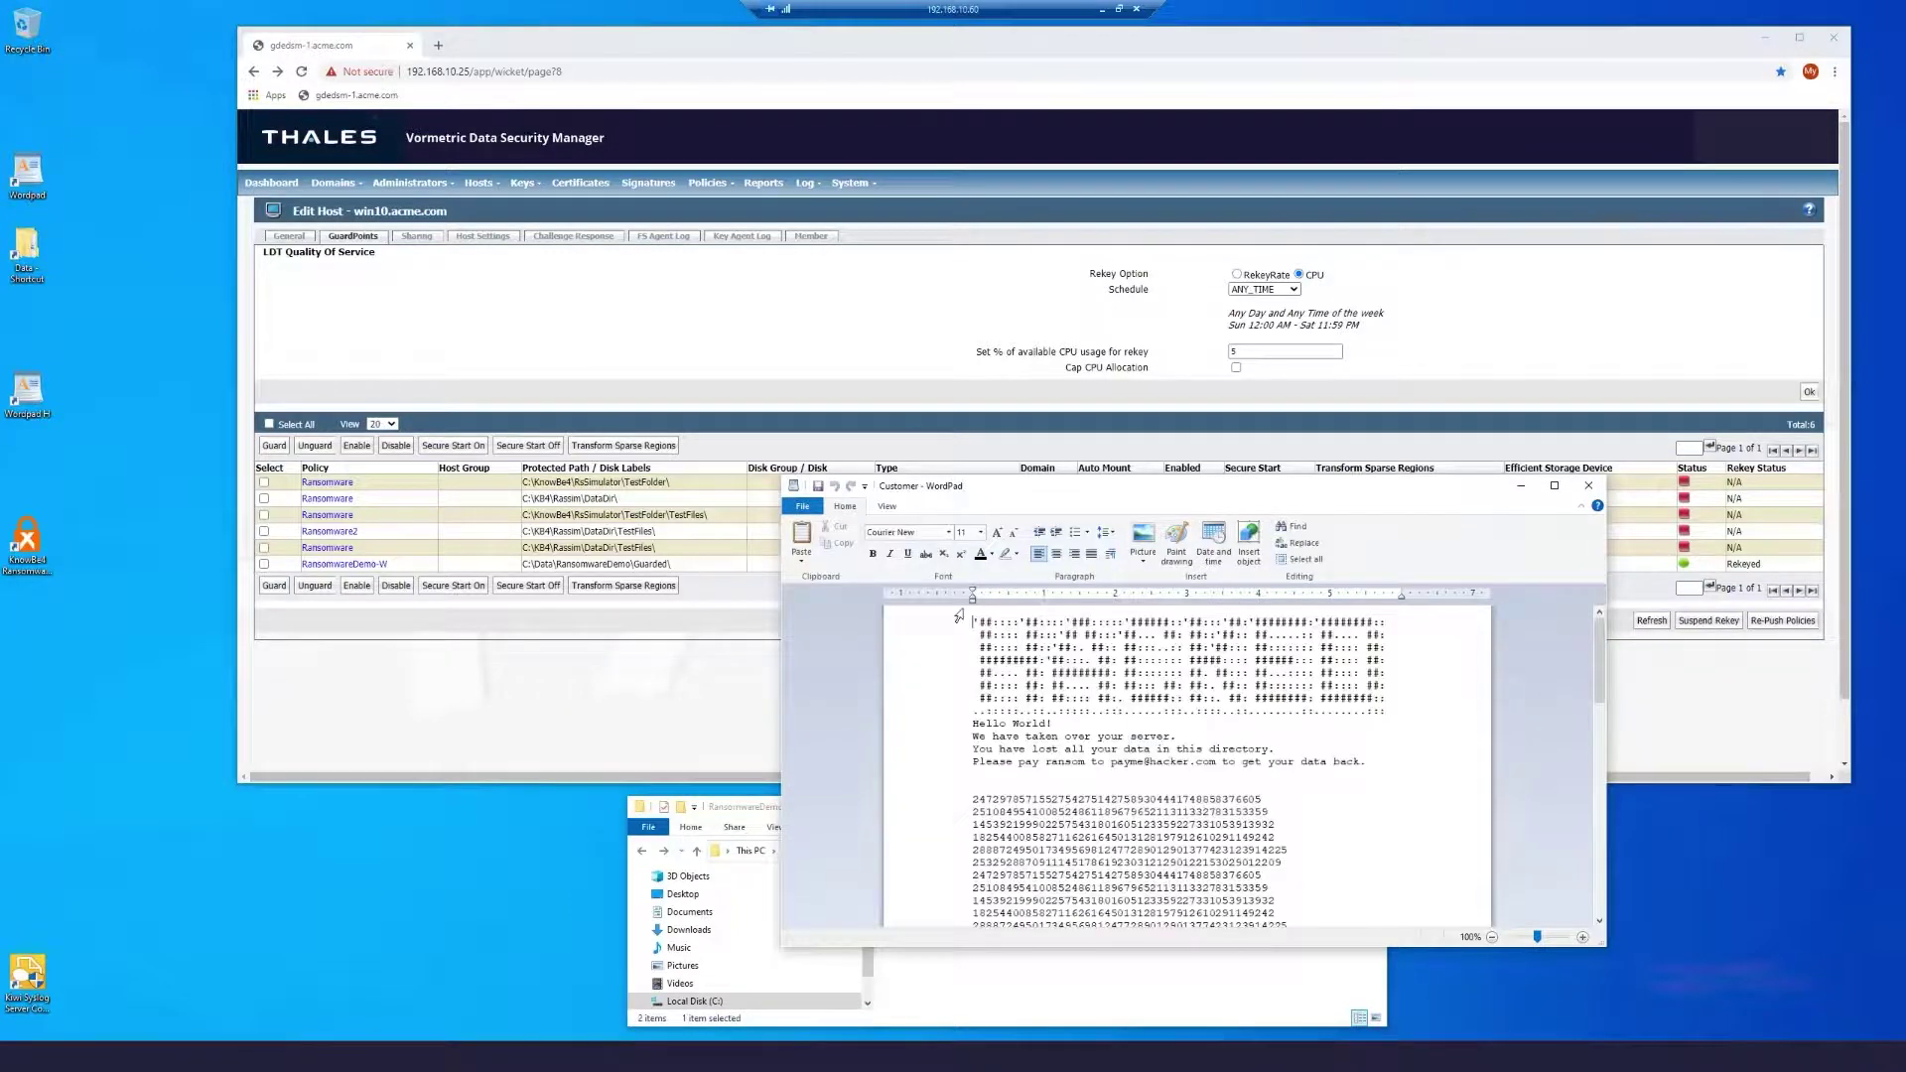
left_click(802, 505)
left_click(931, 560)
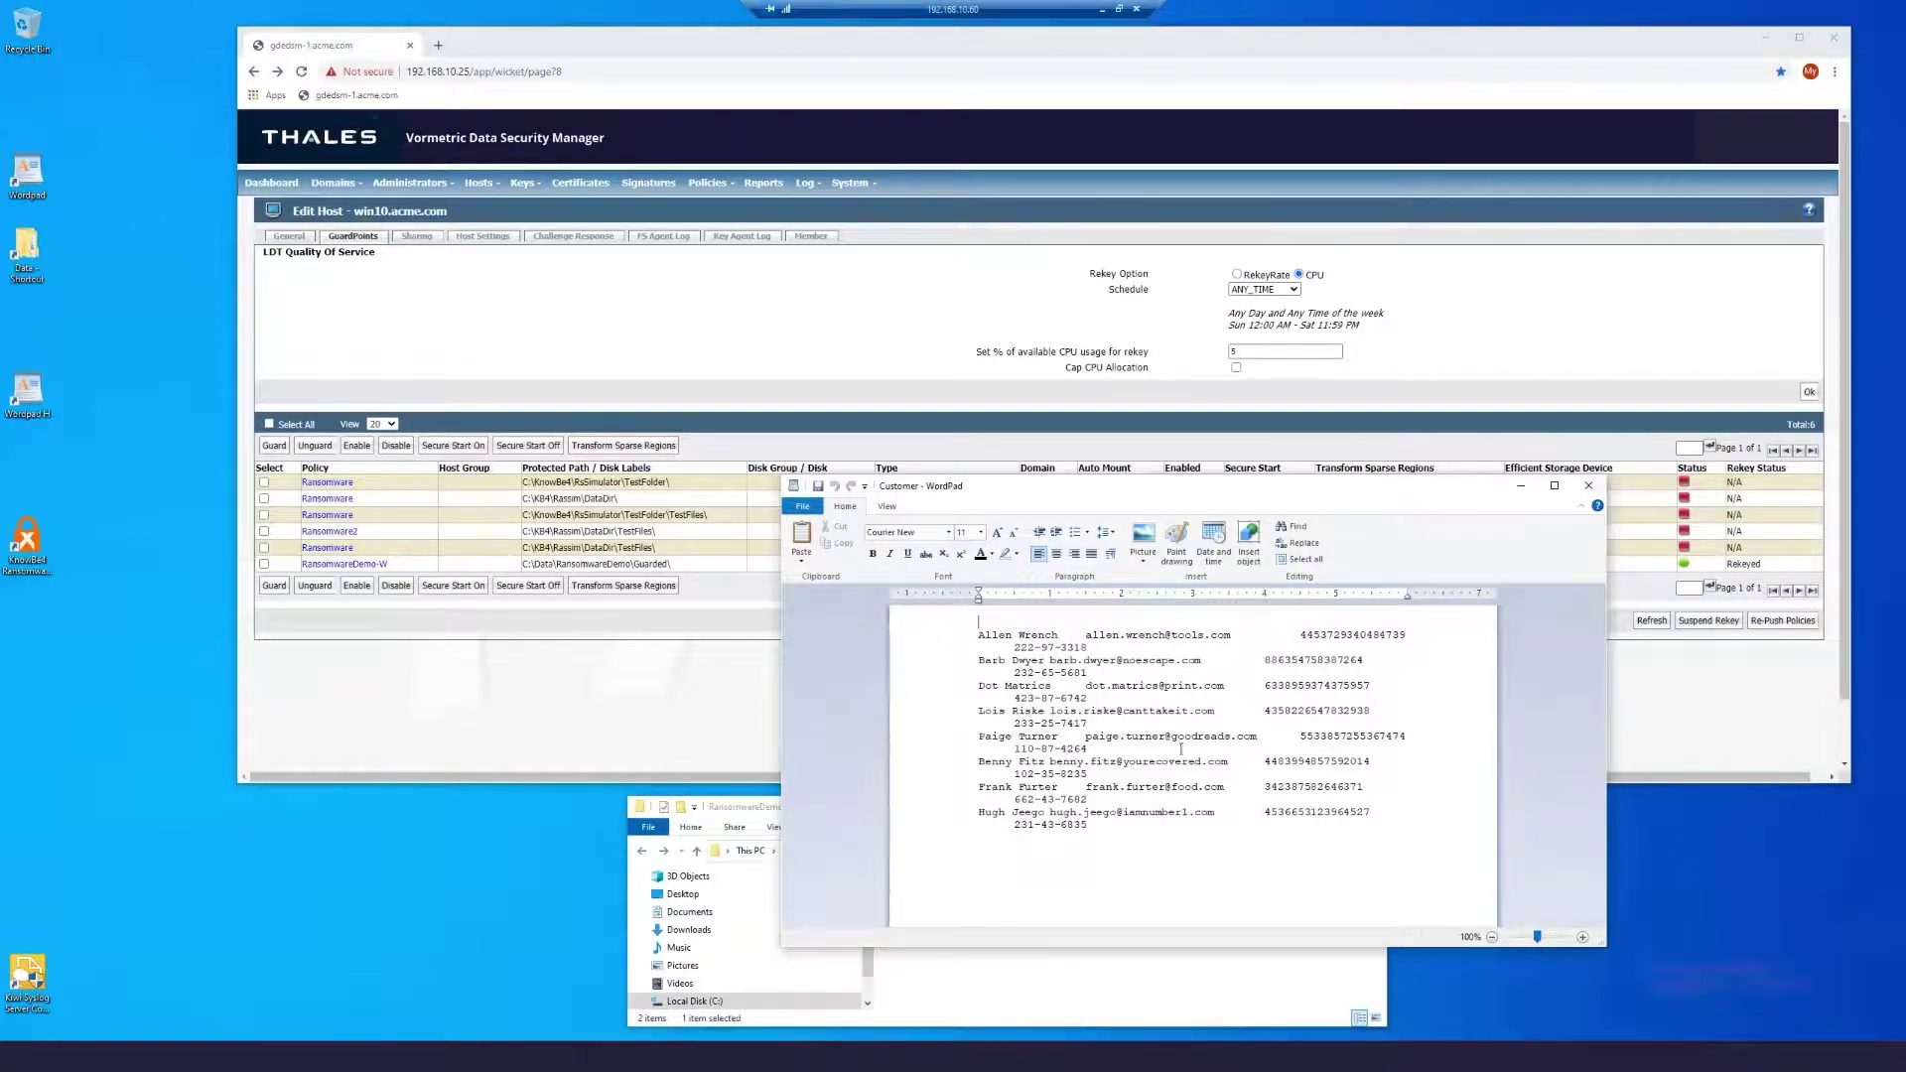
left_click(1588, 485)
- Try to open the Guarded folder inside RansomwareDemo and dismiss the resulting message
double_click(922, 898)
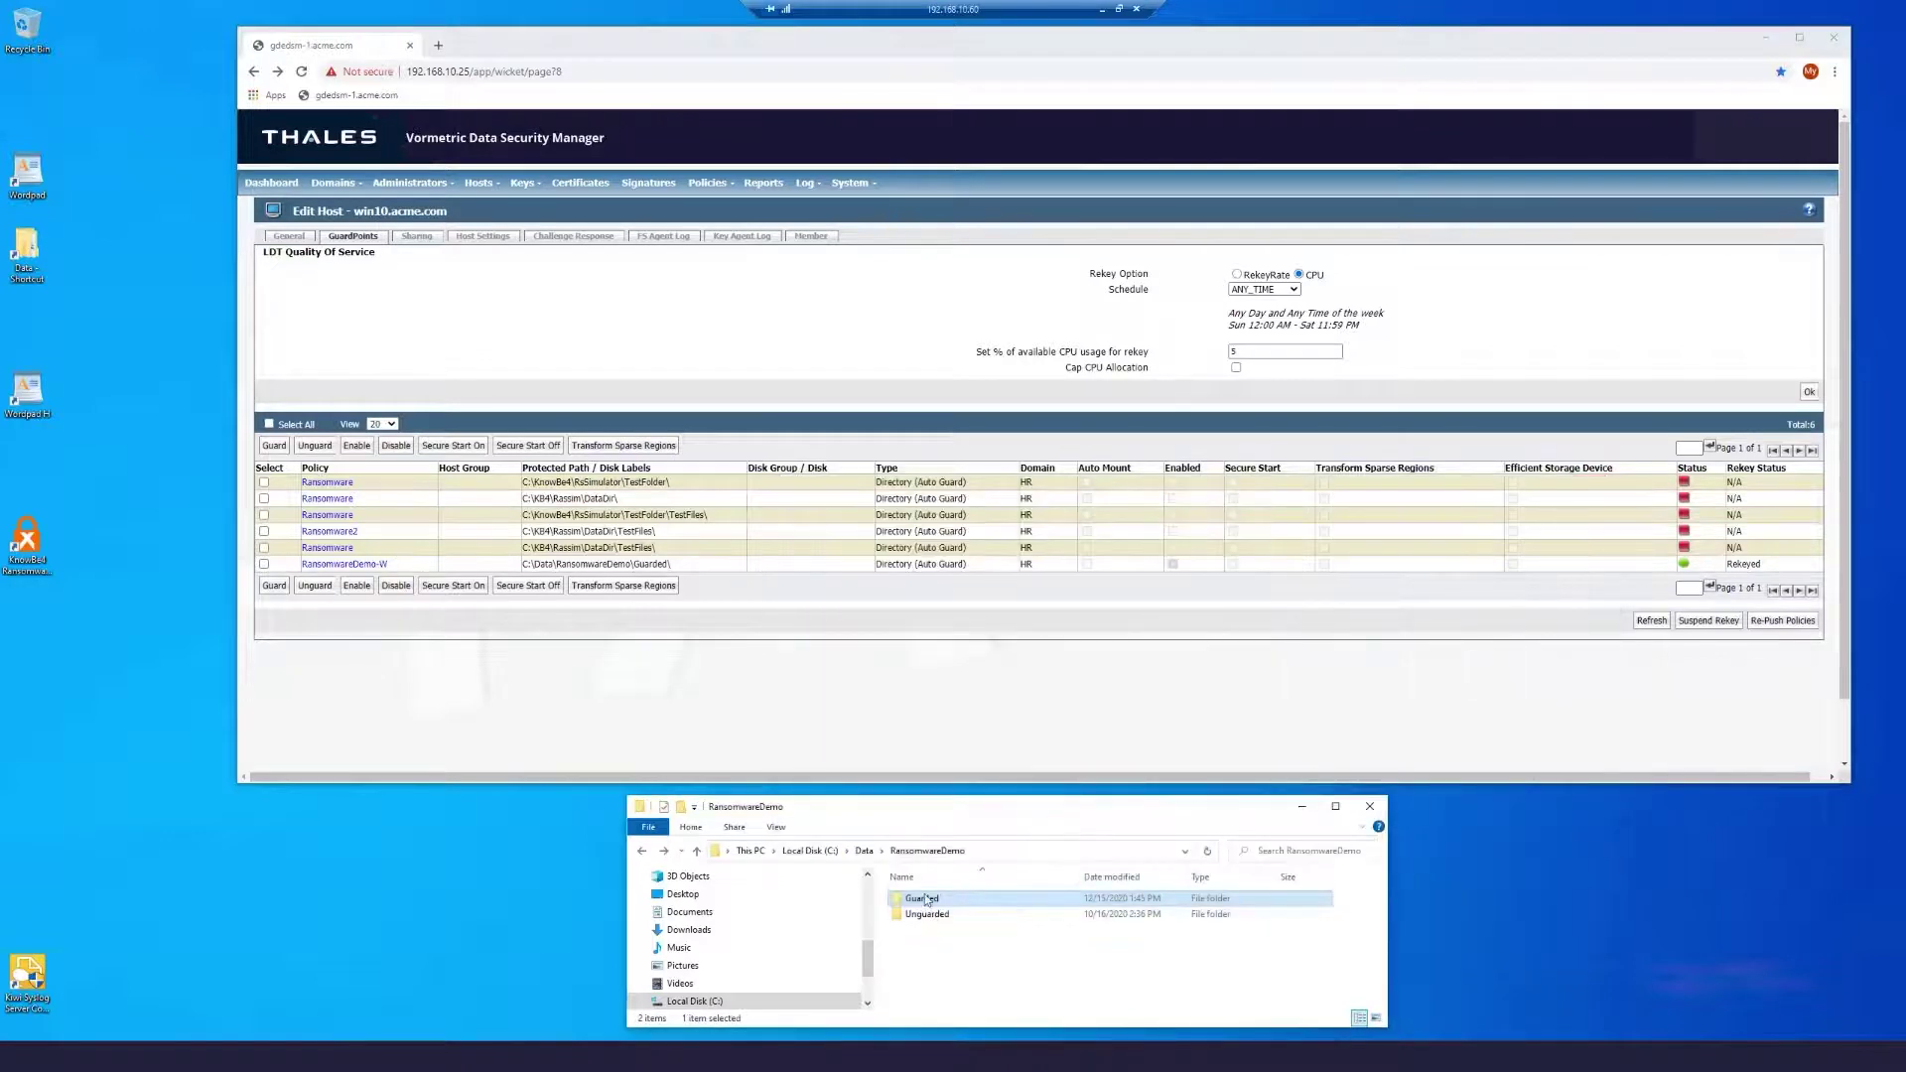
left_click_drag(973, 445, 771, 716)
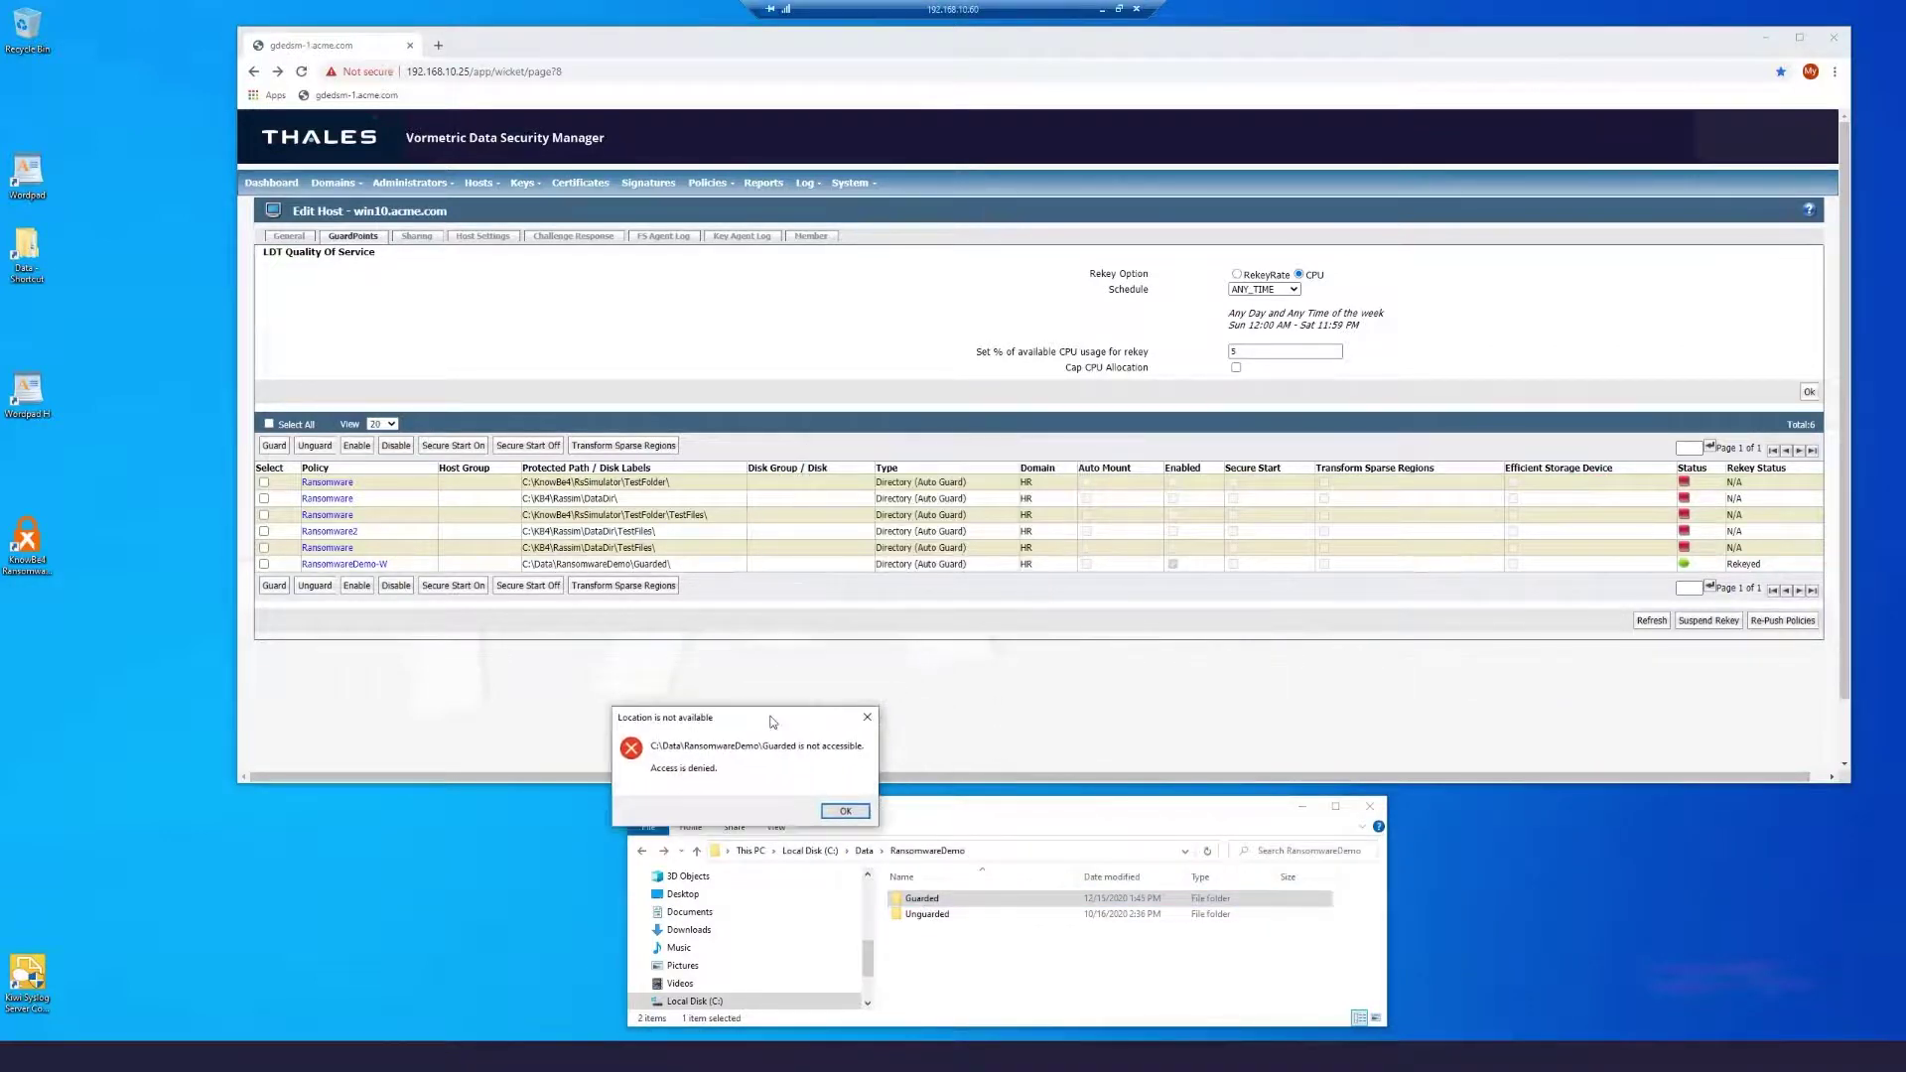
left_click(845, 811)
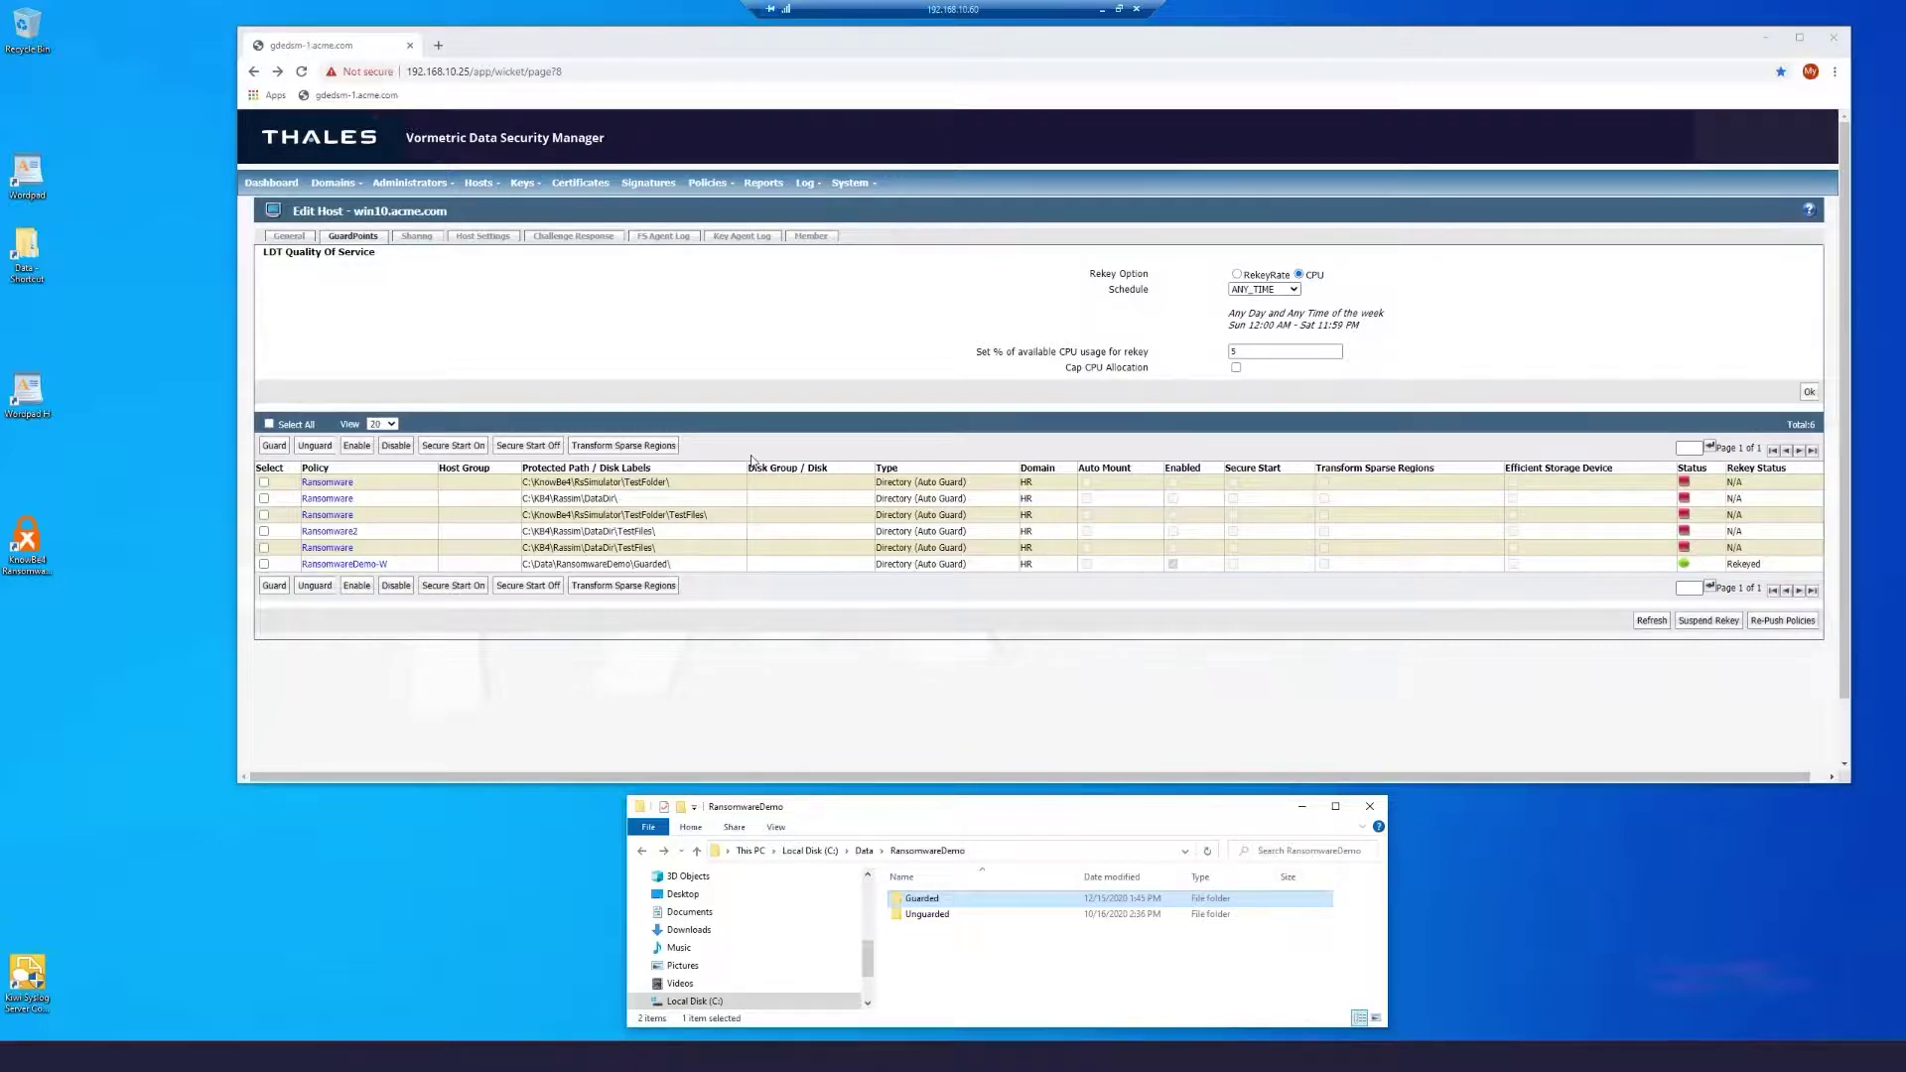
- Start WordPad and open the recent document C:\Data\RansomwareDemo\Guarded\Sensitive\Customer.txt
left_click(28, 180)
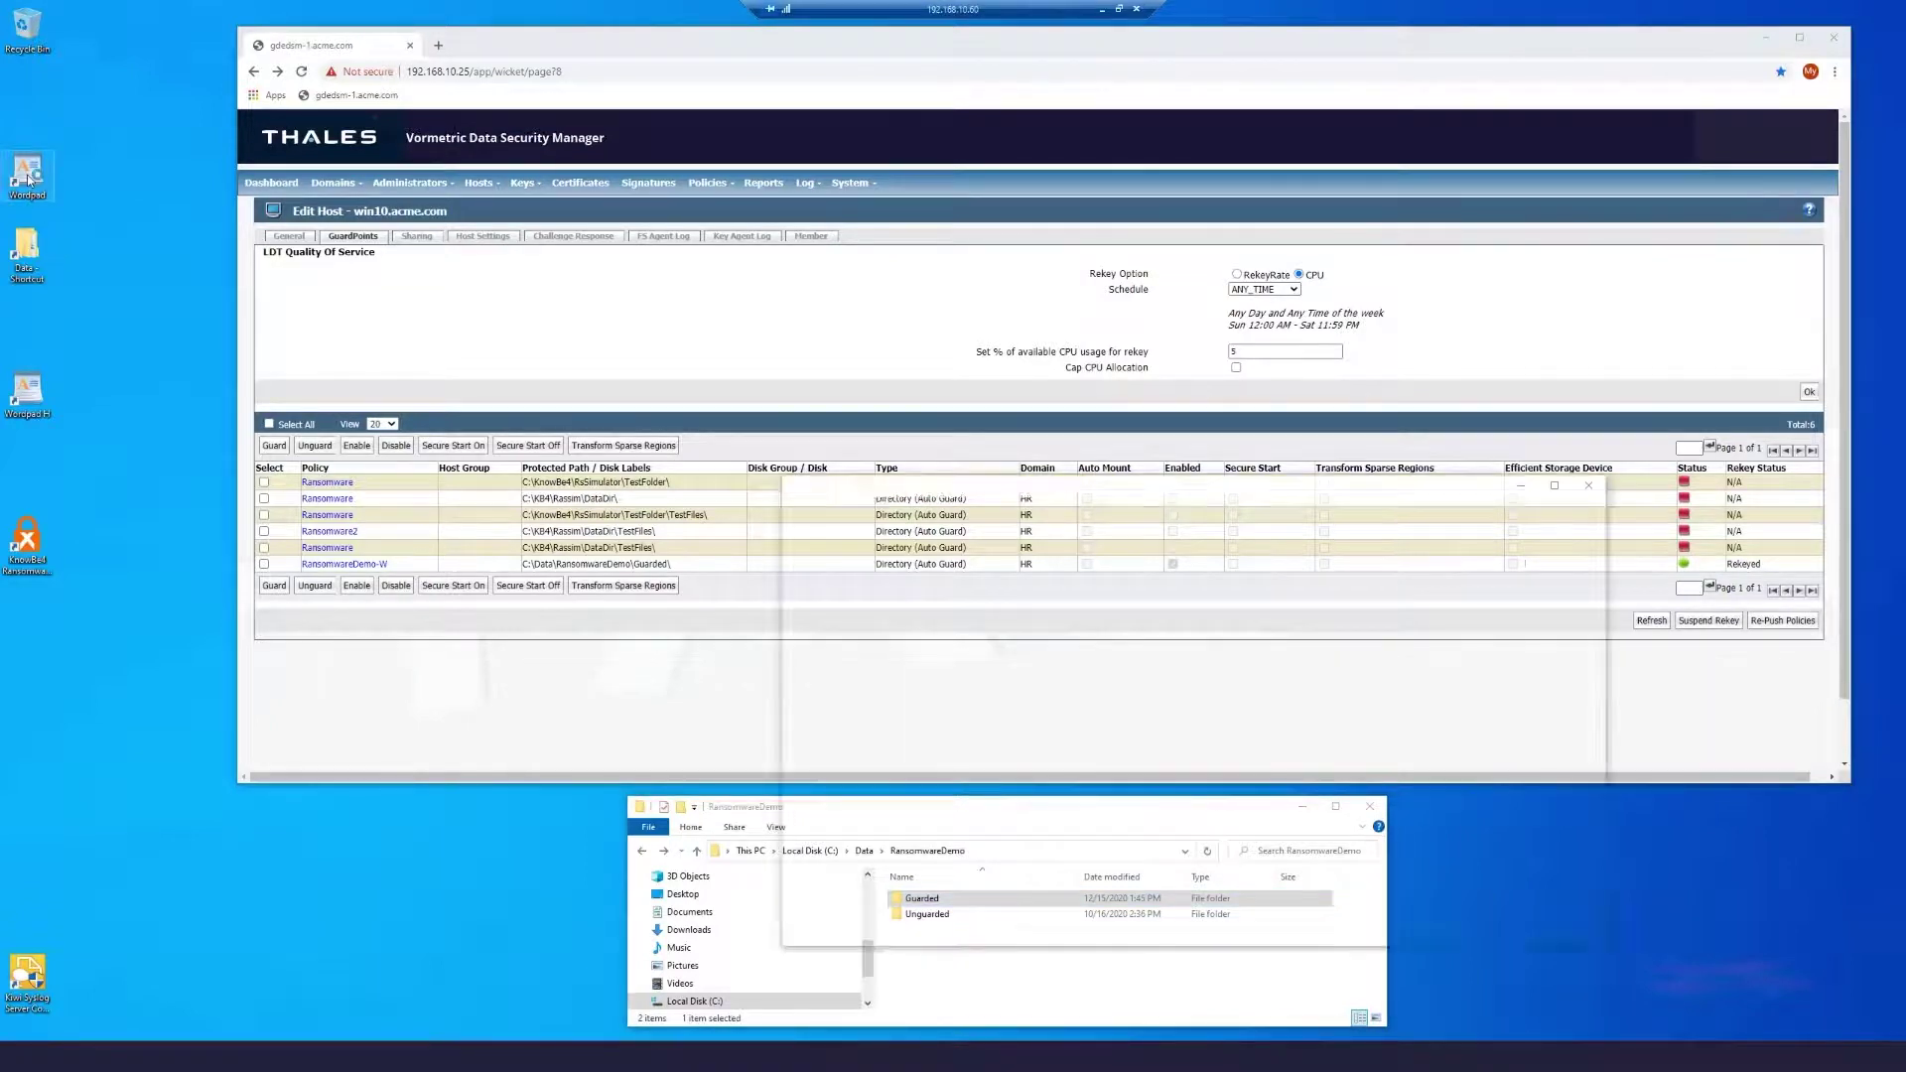
left_click(804, 510)
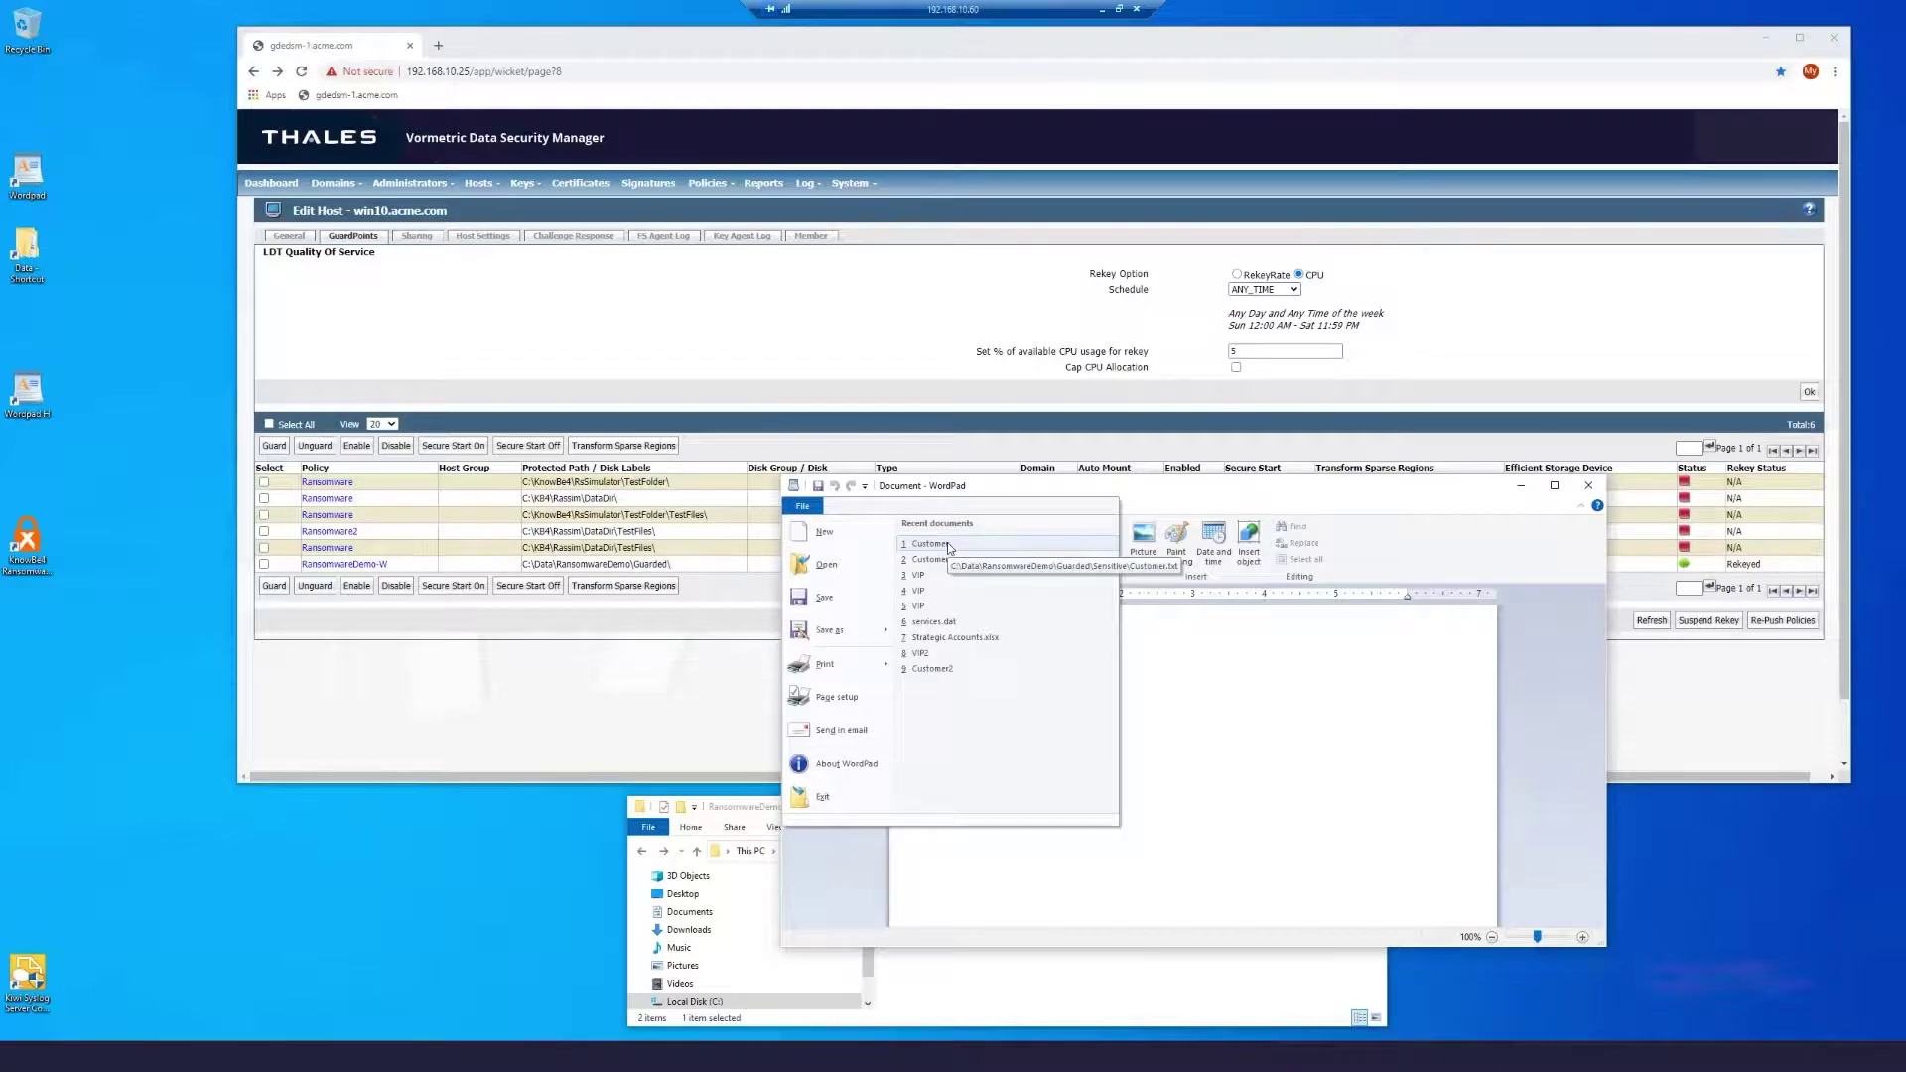
left_click(930, 544)
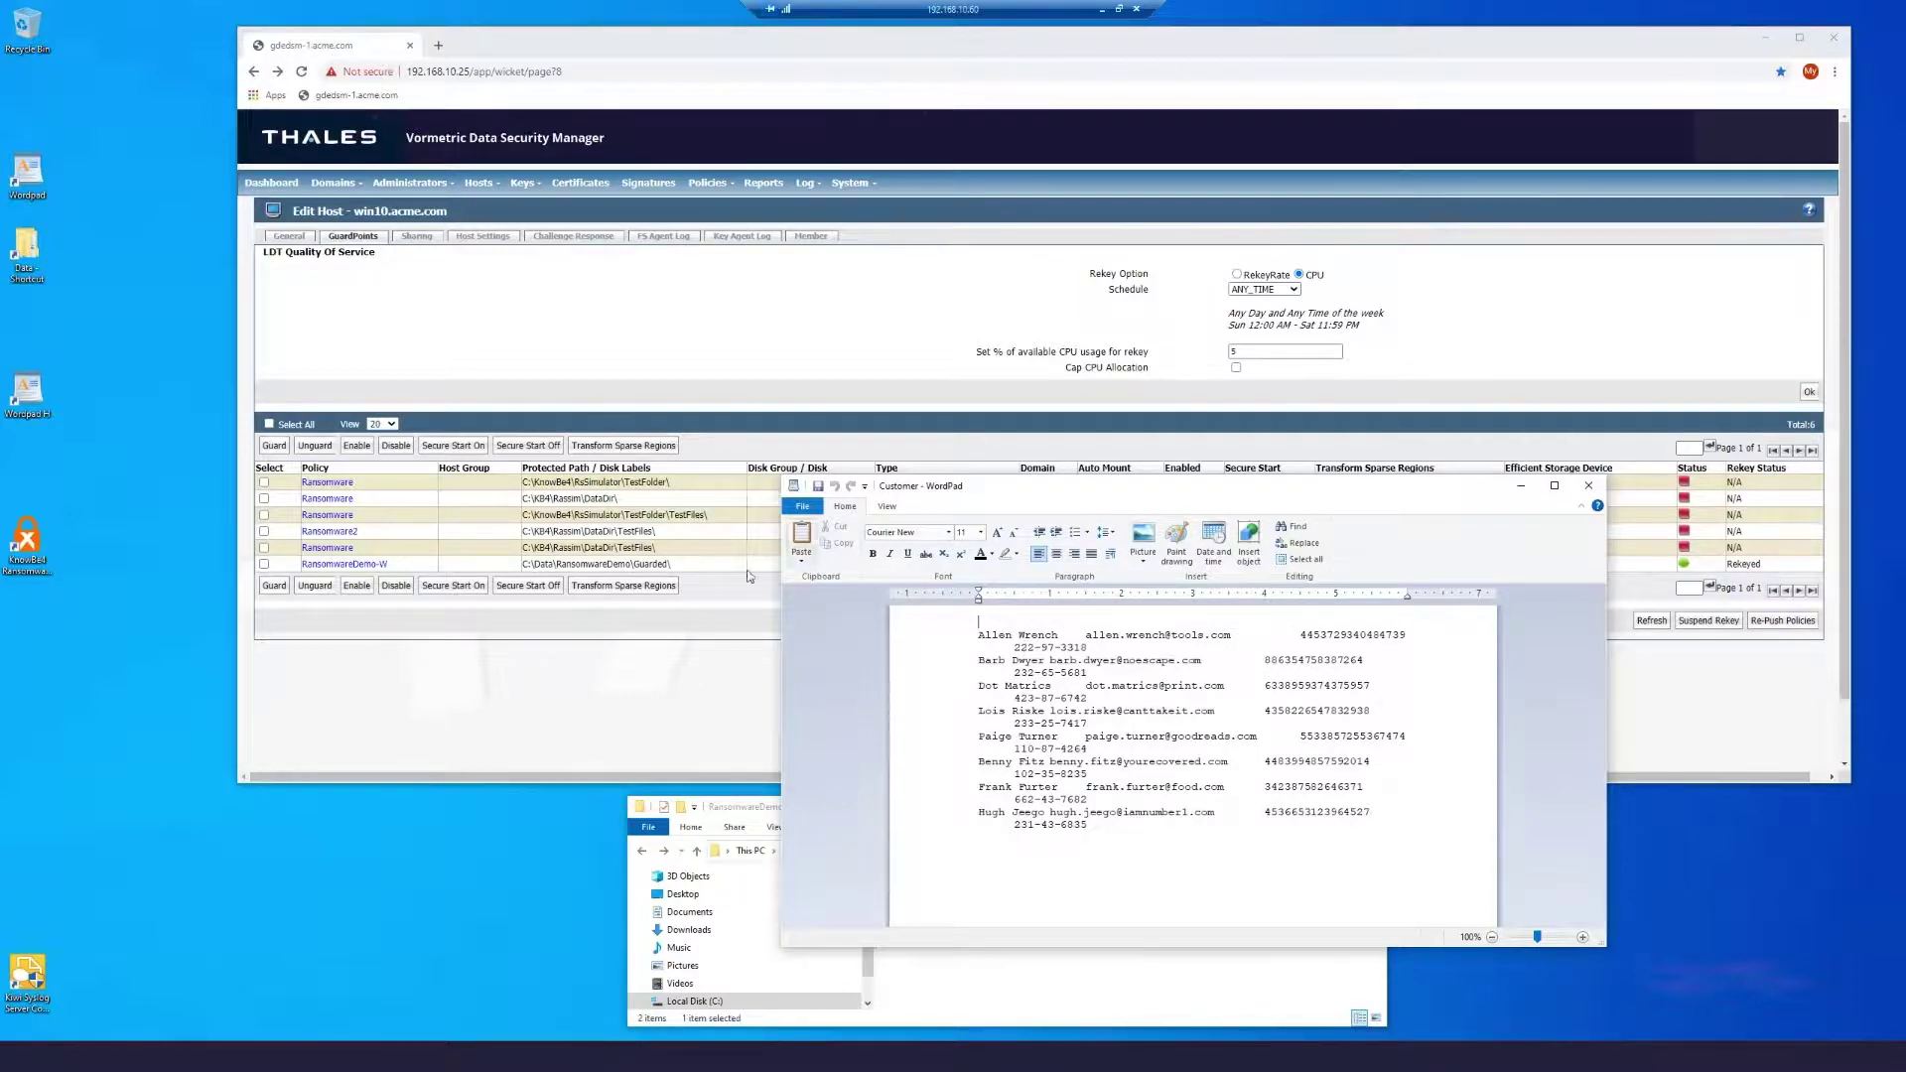
- Review the security rules of the RansomwareDemo-W policy and return to the host's GuardPoints list
left_click(457, 681)
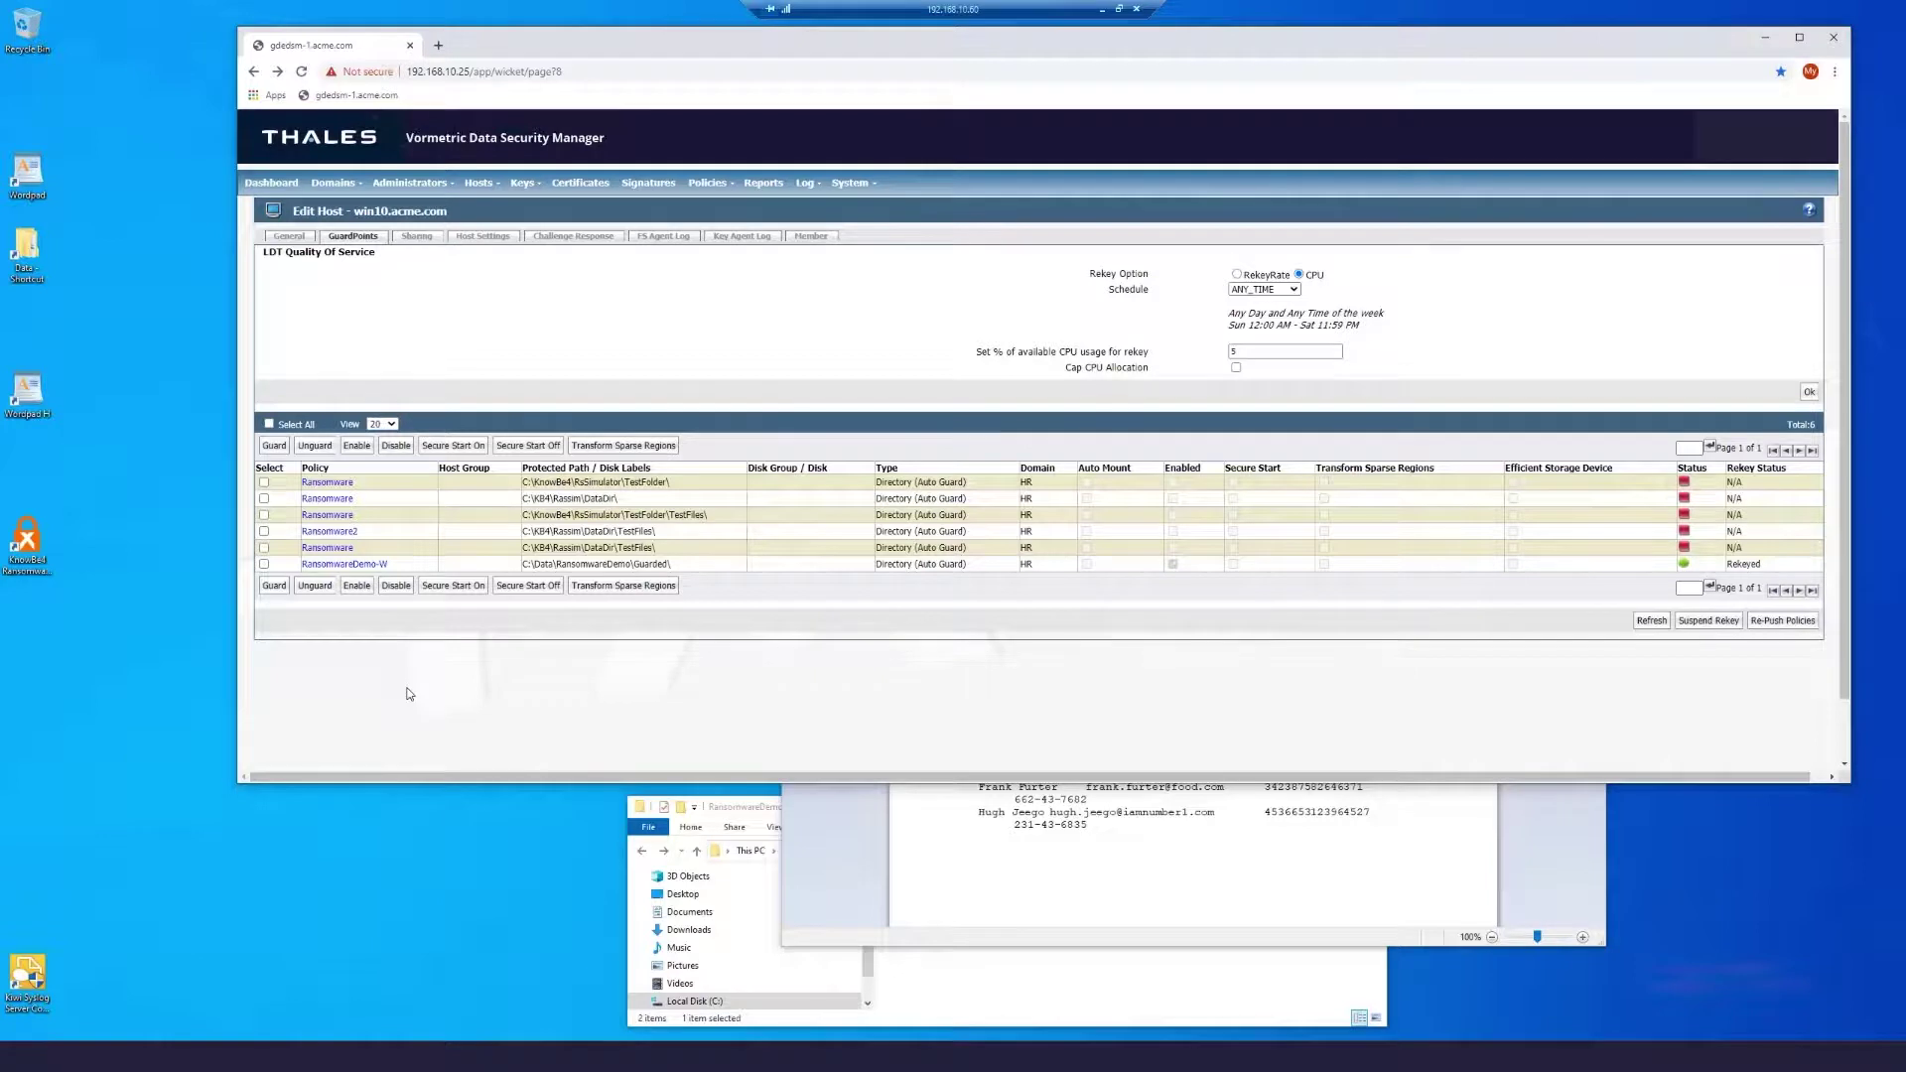
left_click(345, 565)
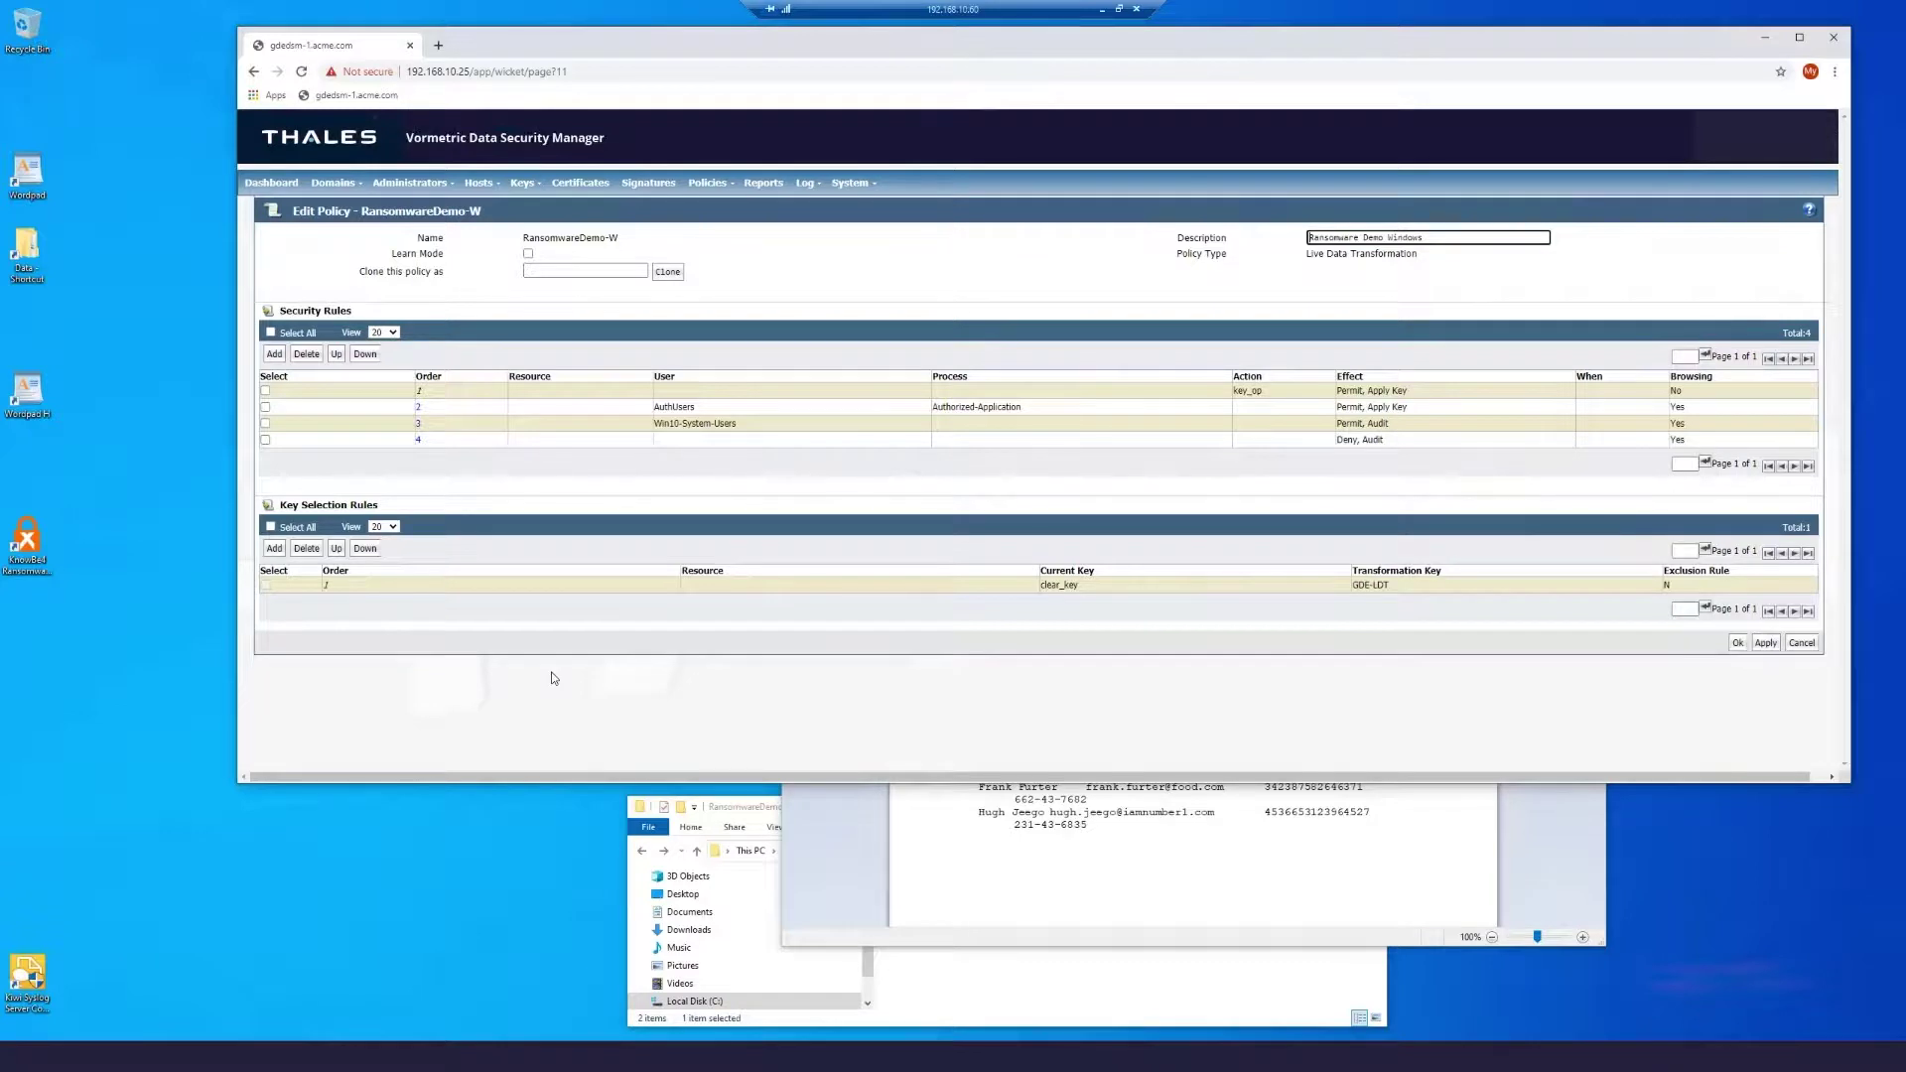
key("alt+Left")
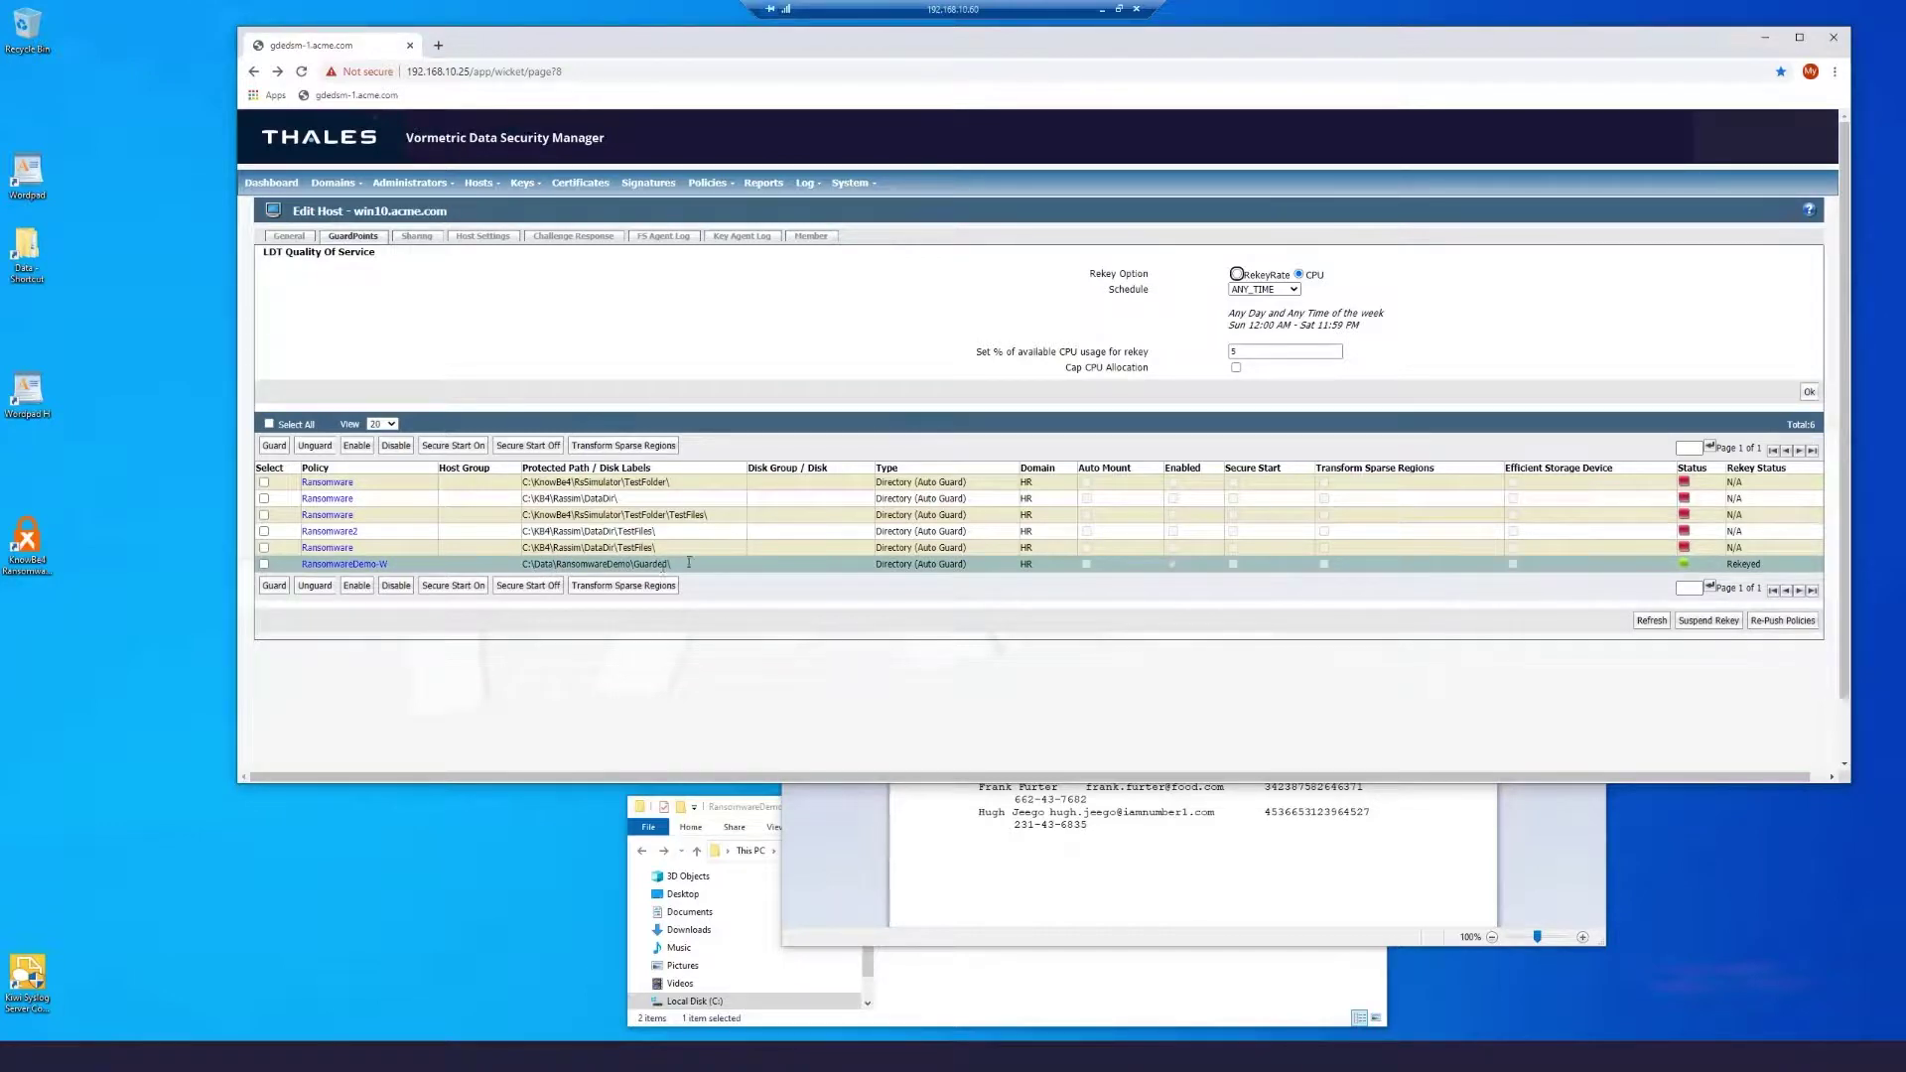
- Highlight the Guarded folder name in the RansomwareDemo-W protected path, and close the Customer document in WordPad
double_click(653, 565)
left_click(1041, 940)
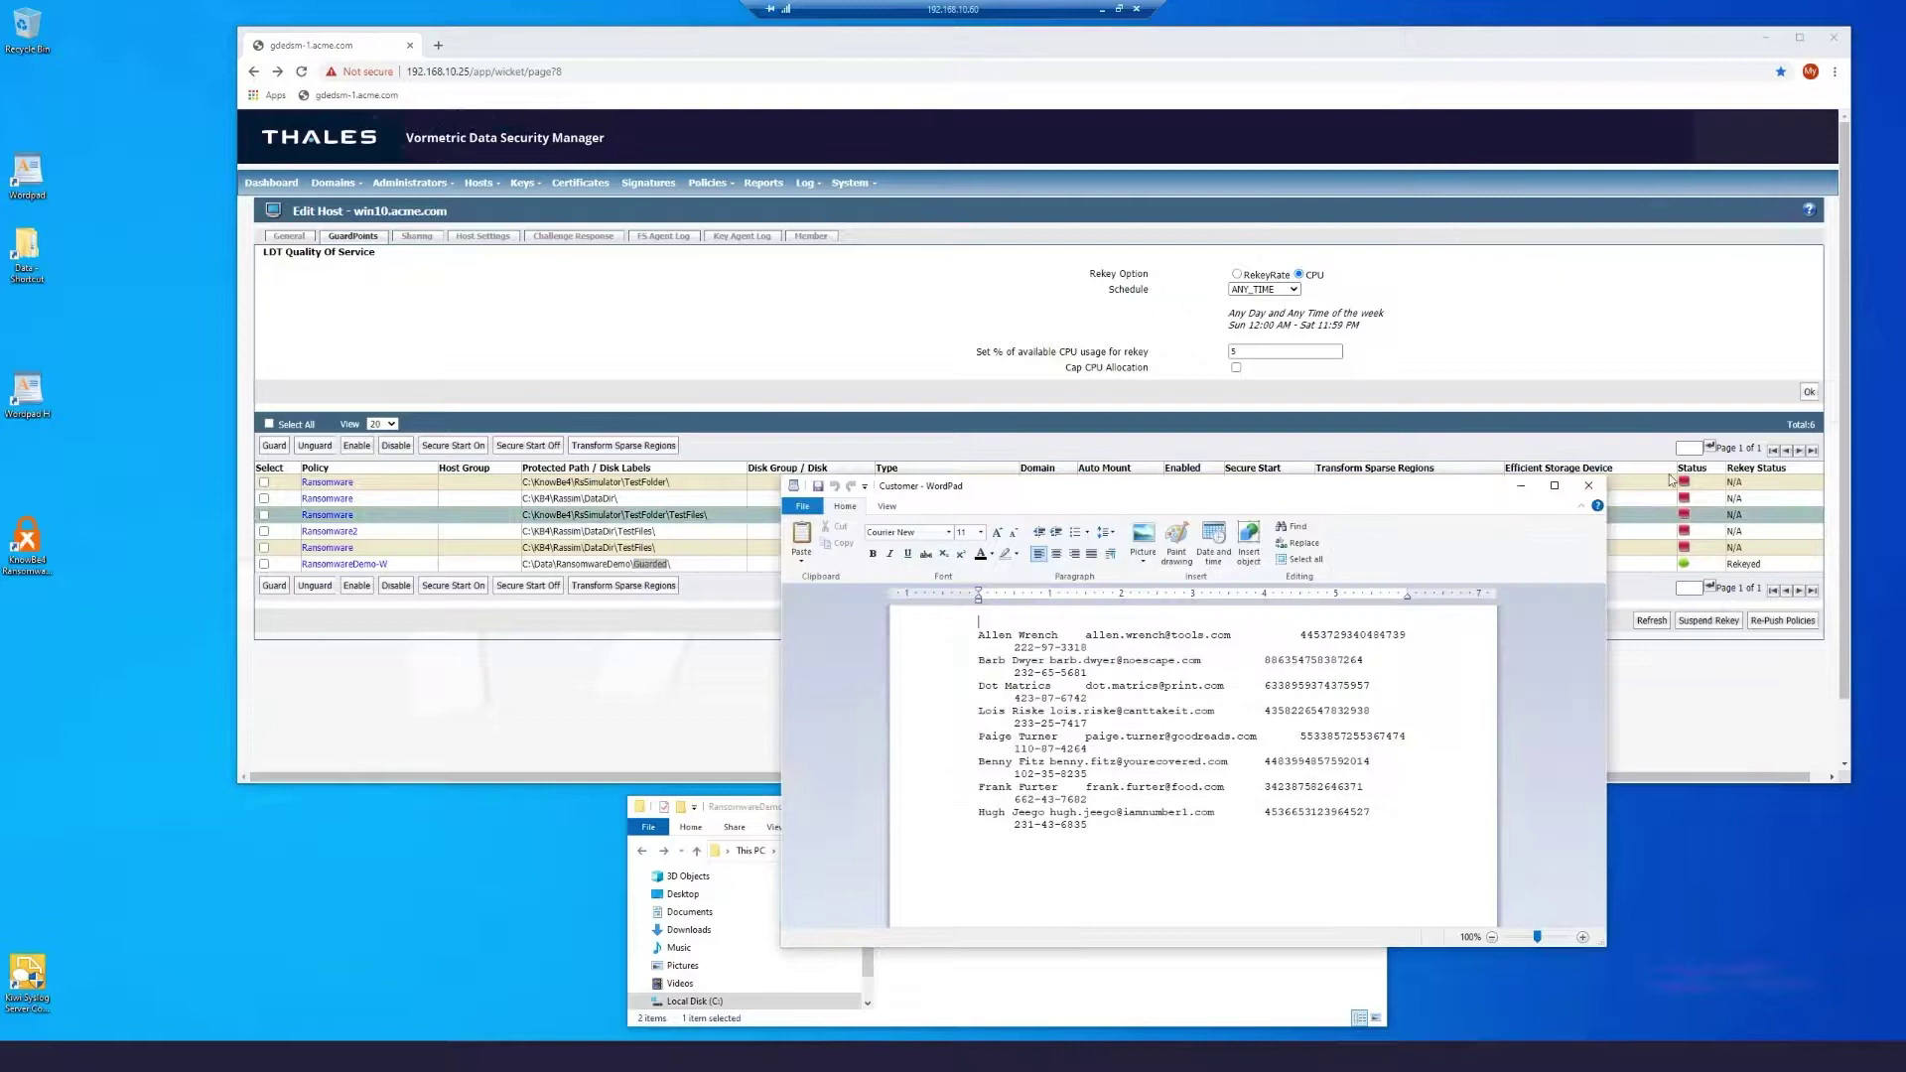
left_click(1590, 487)
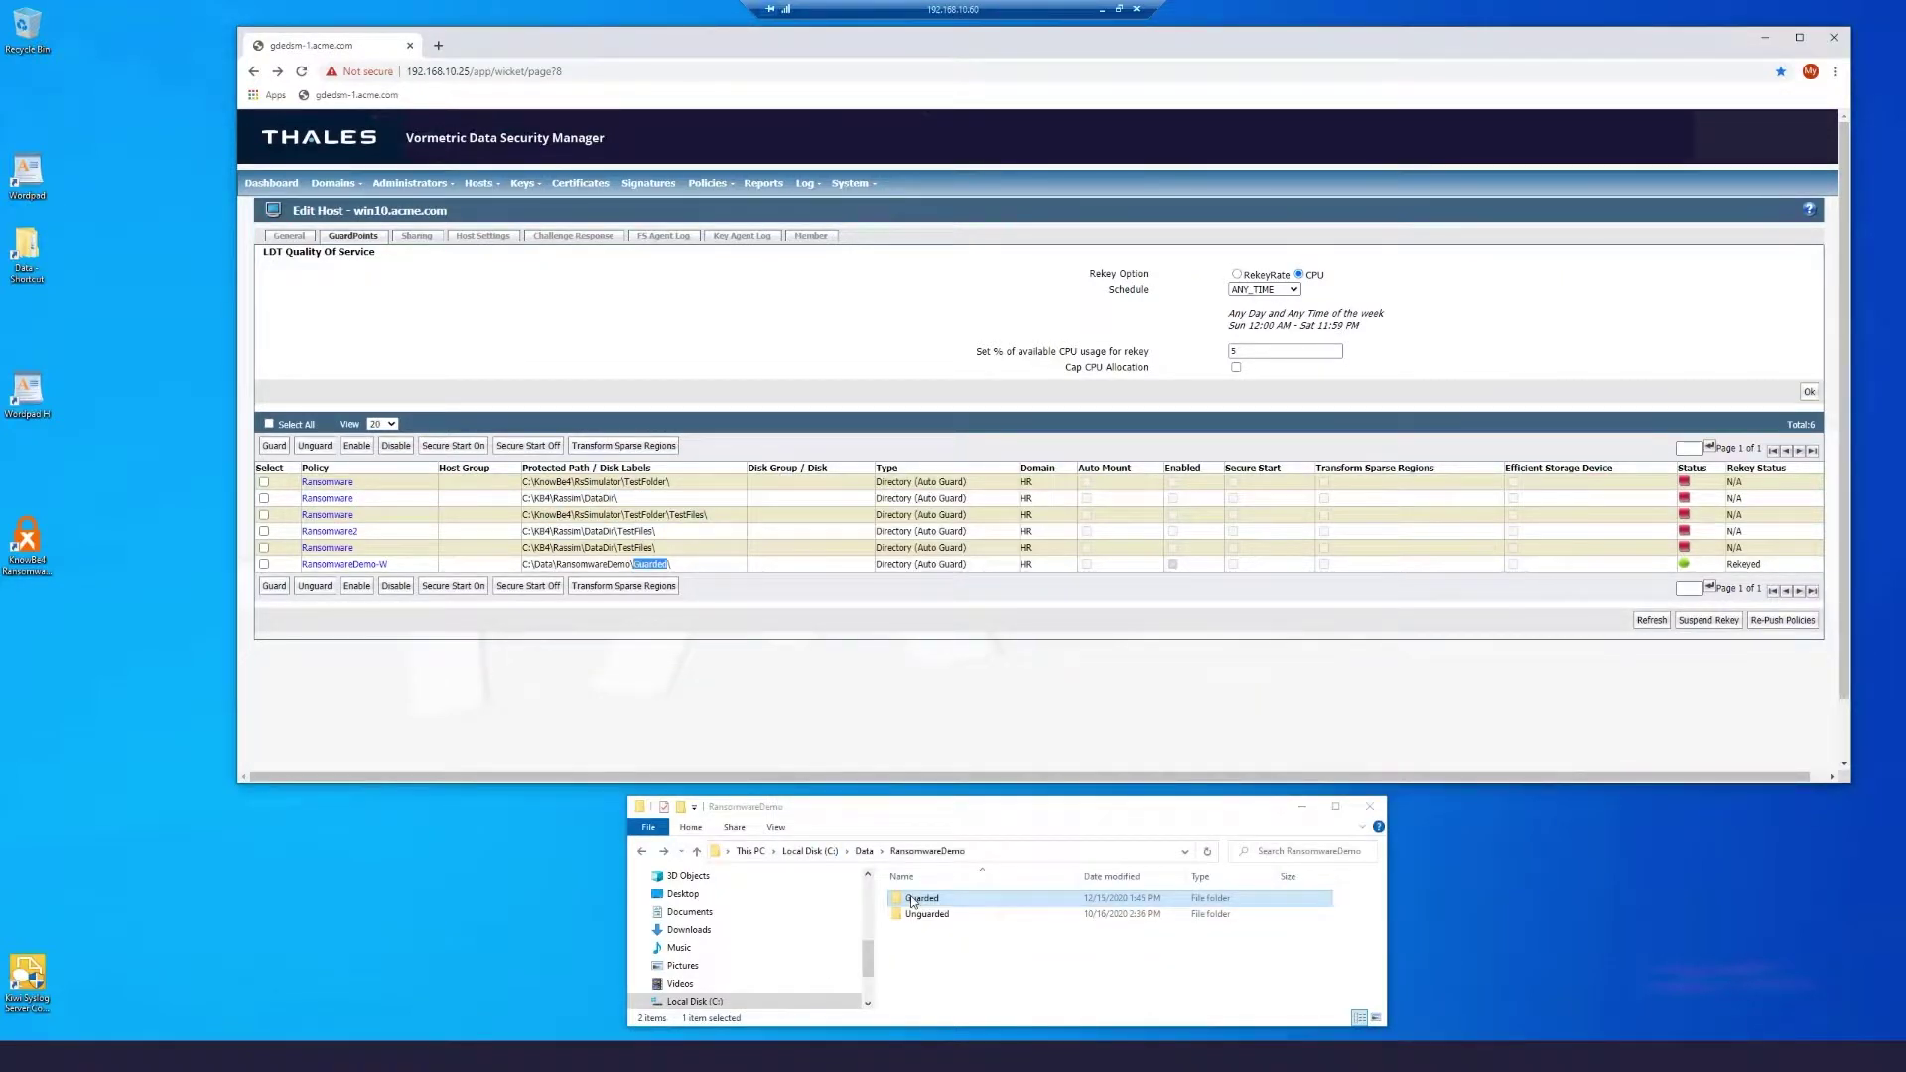
- Review the RansomwareDemo-W policy rules again and examine the program signature stored in the Win10VM signature set
left_click(355, 564)
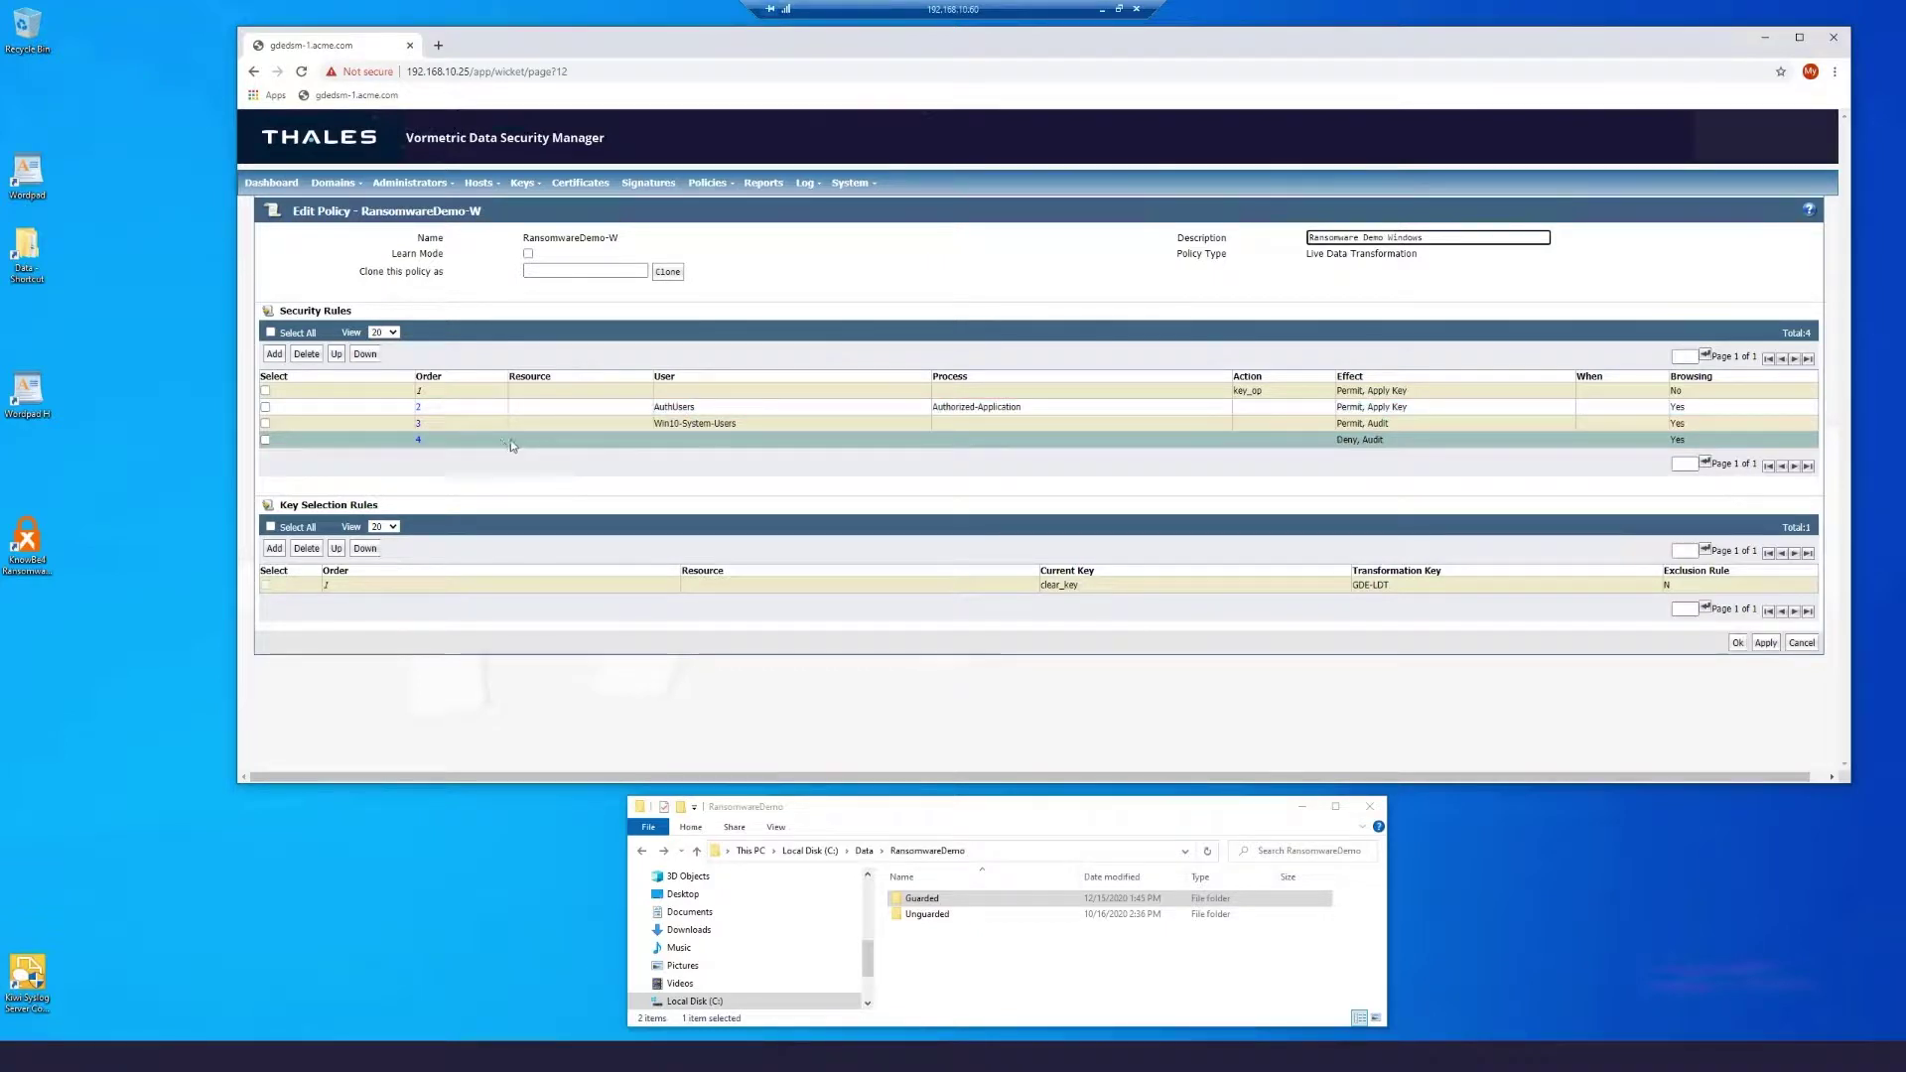
left_click(645, 185)
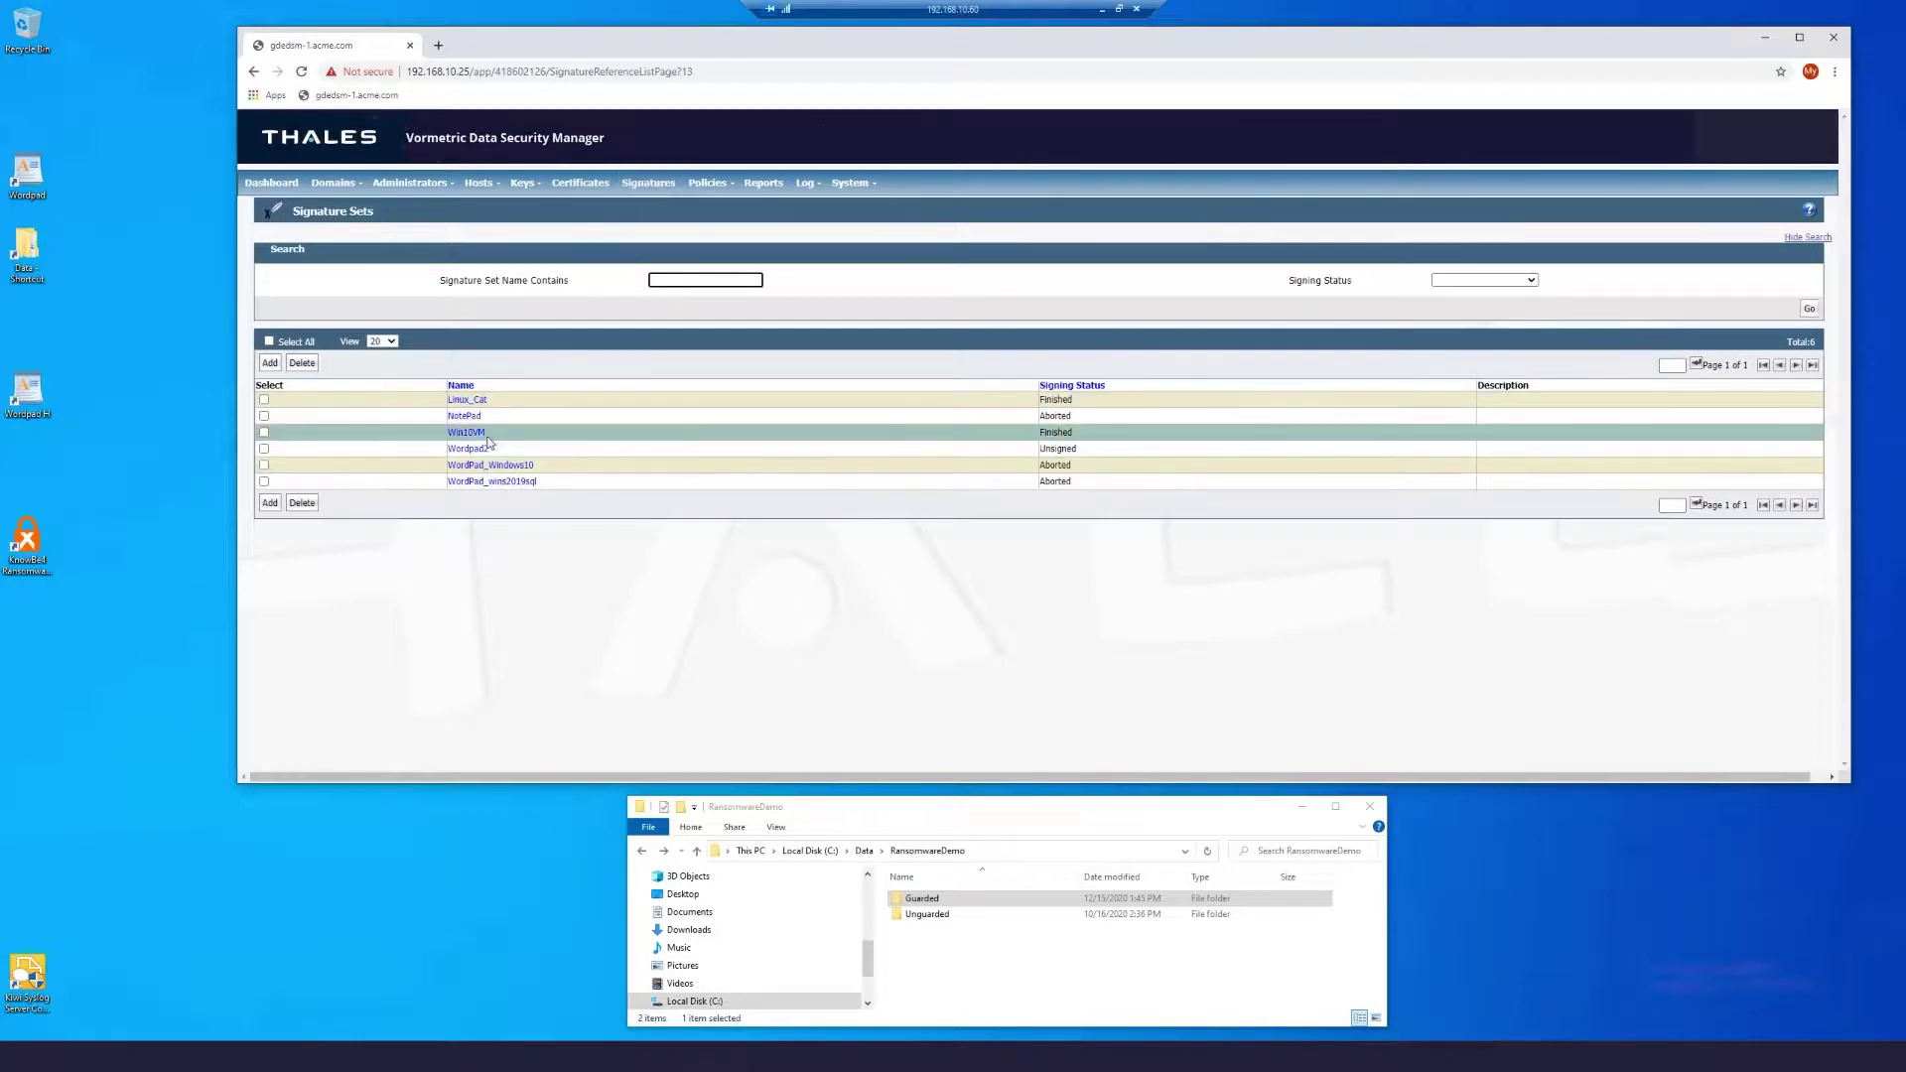
left_click(465, 432)
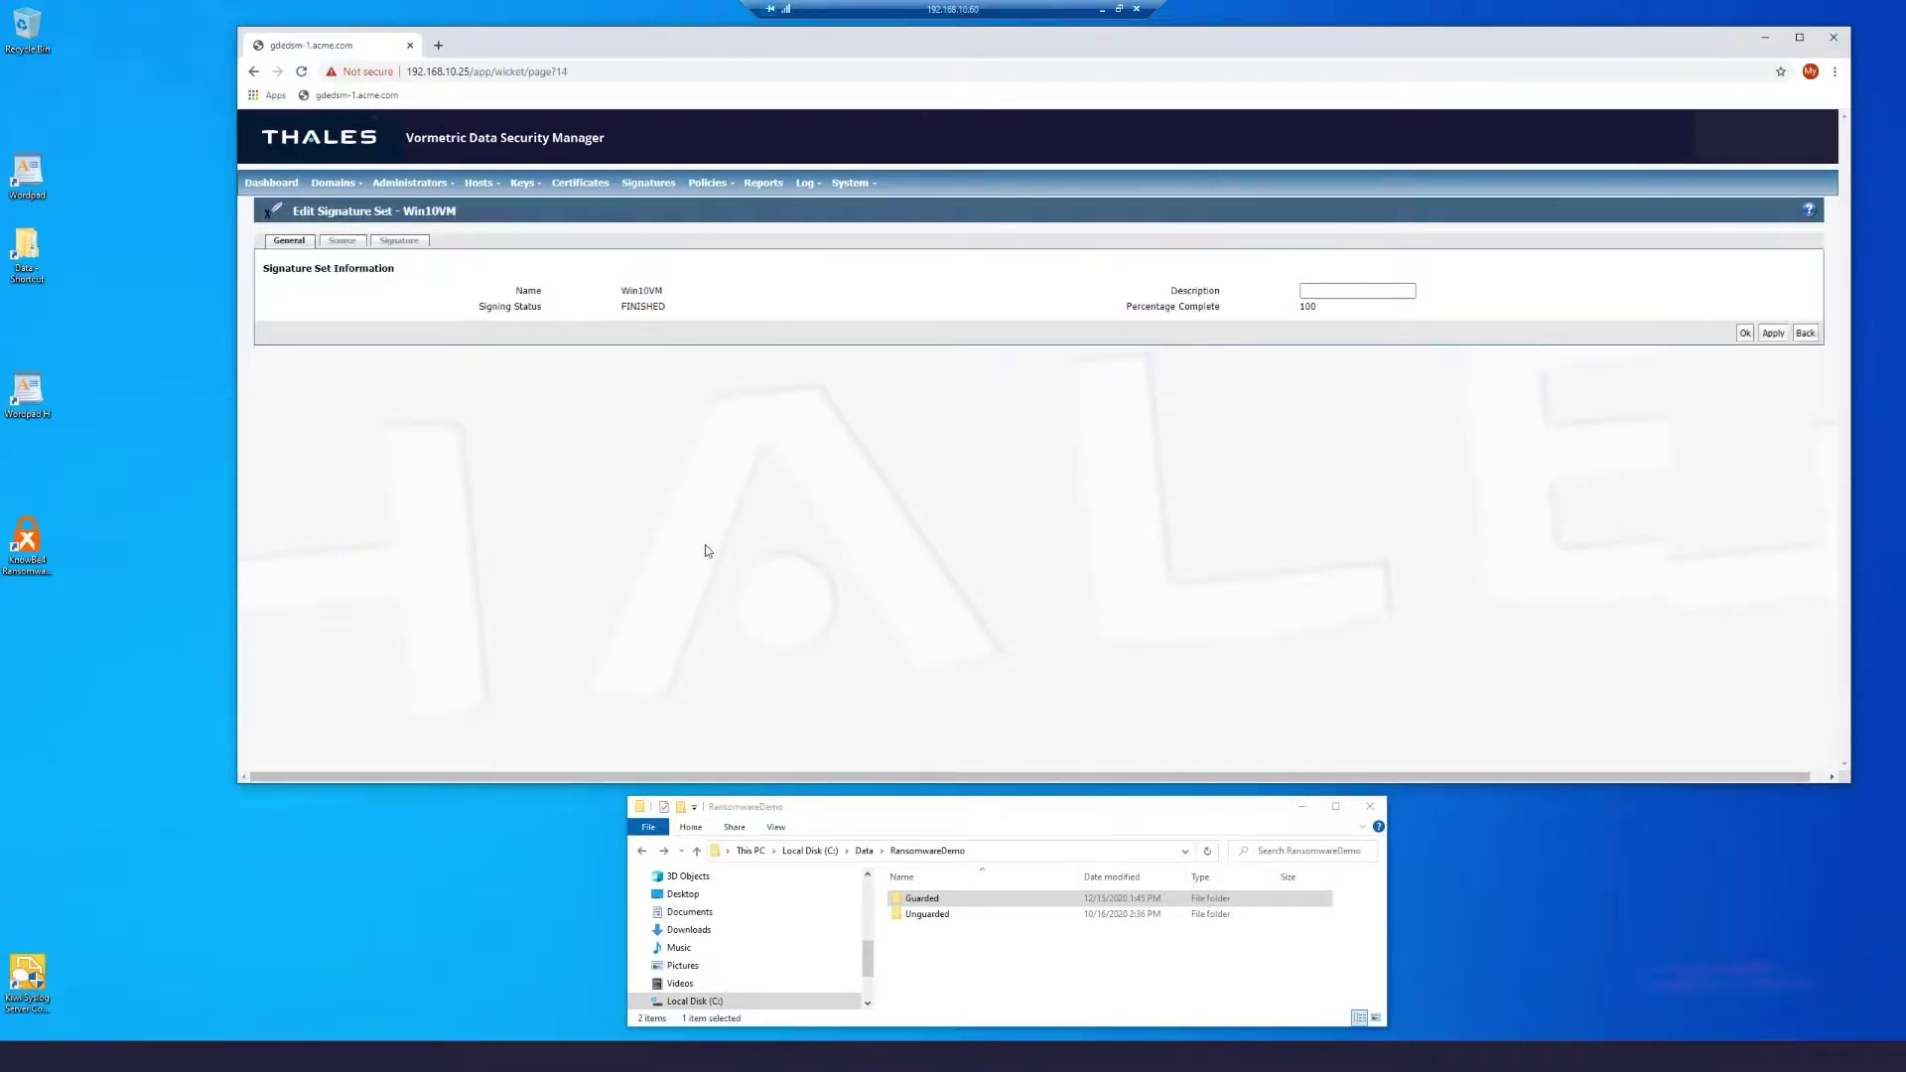
left_click(400, 241)
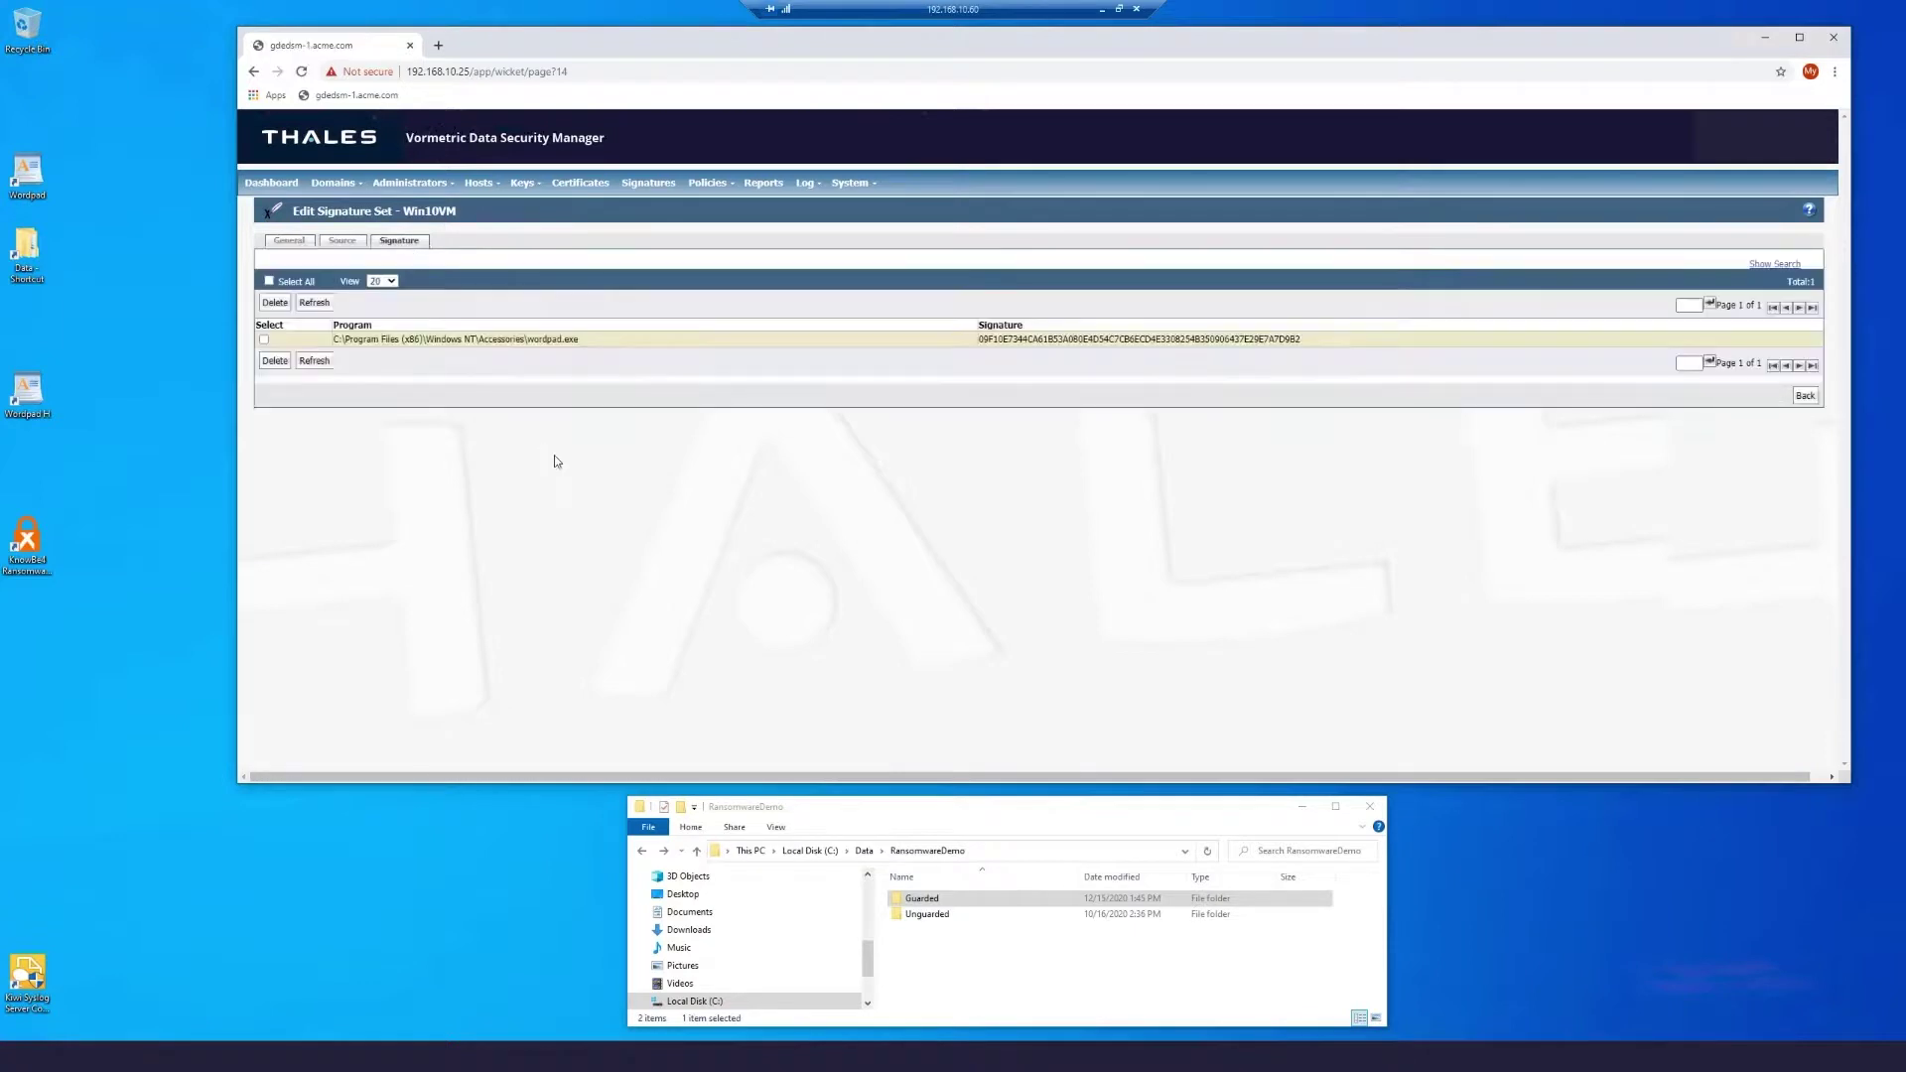